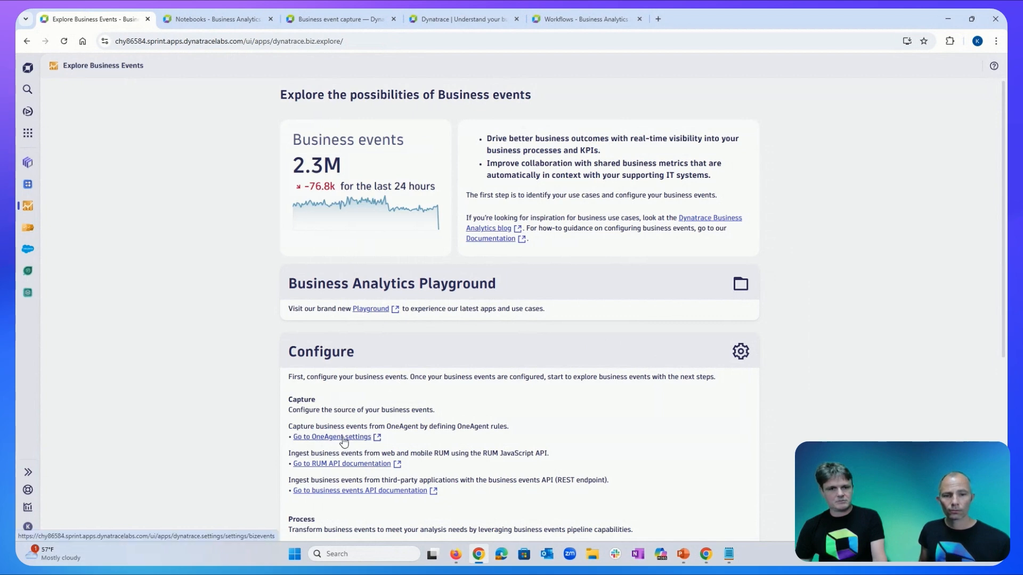
Open the OneAgent Incoming business-event capture rules list in Settings Classic.
left_click(344, 437)
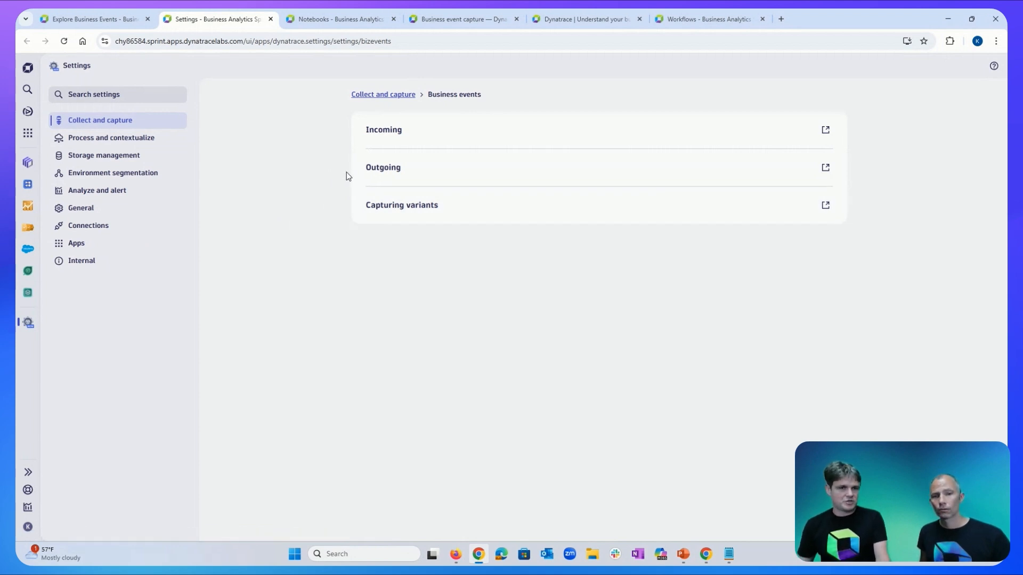
left_click(393, 136)
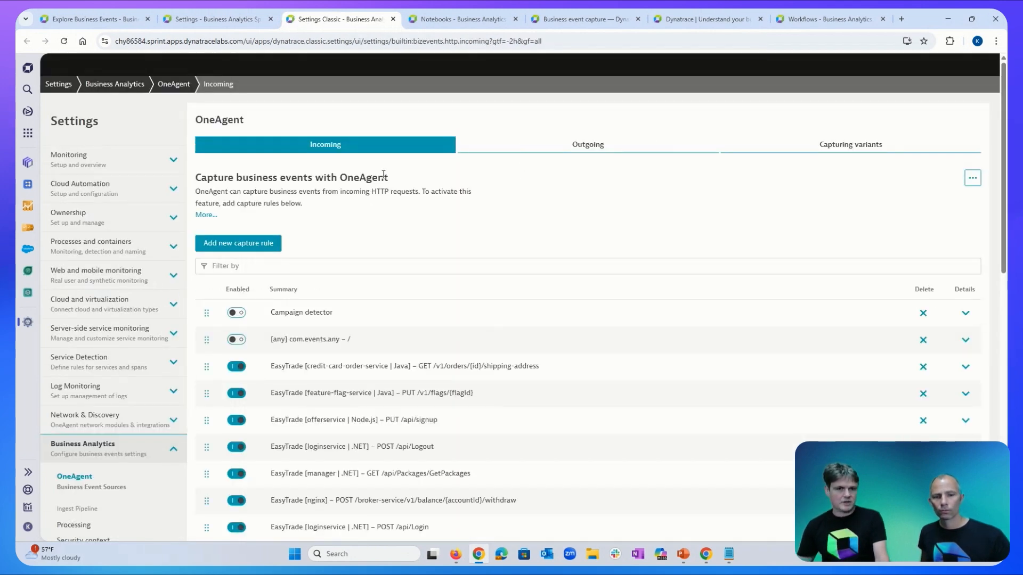
Add a new enabled capture rule and enter its rule name.
left_click(236, 249)
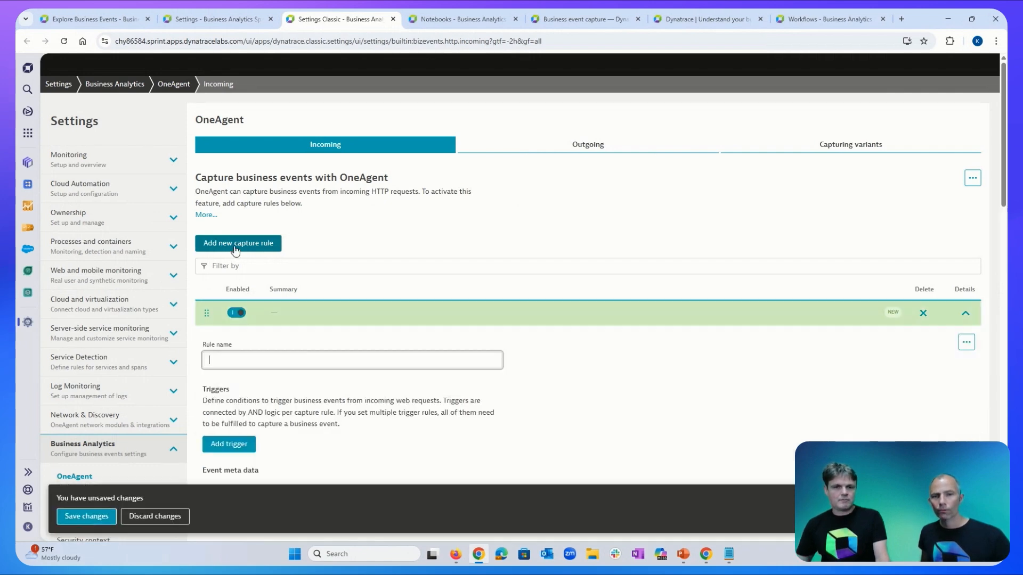
left_click(267, 360)
type("K")
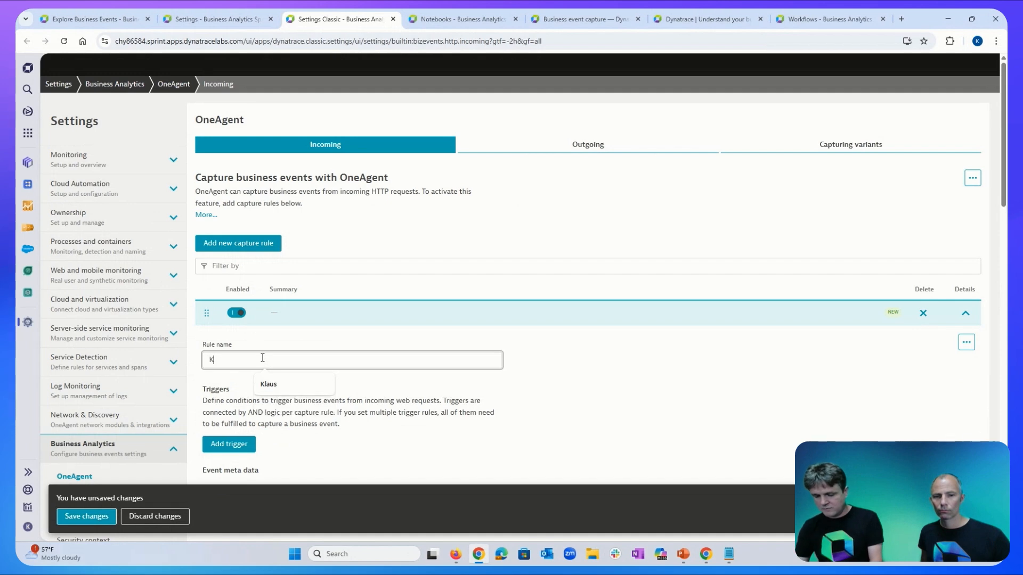
type("laus_")
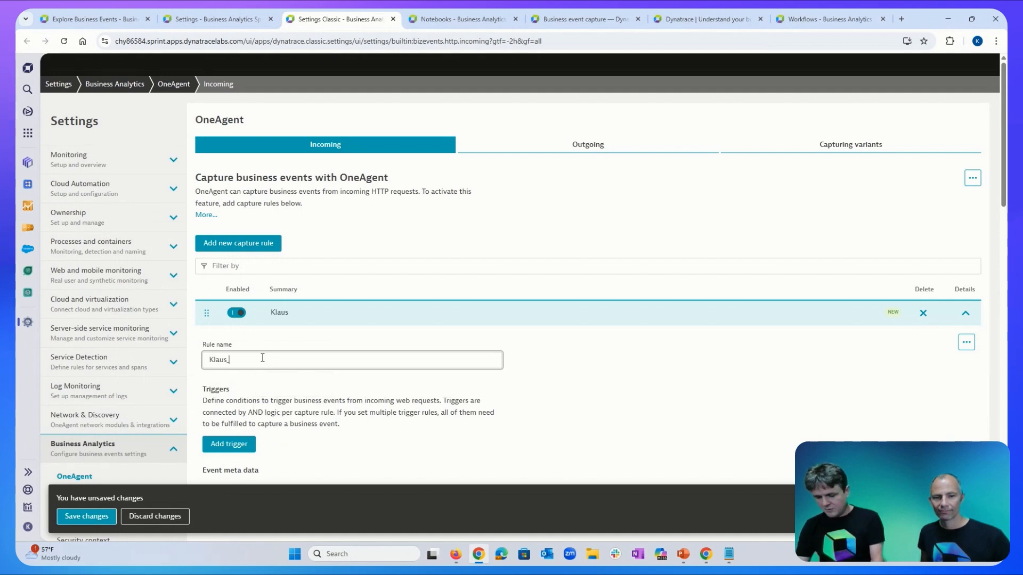
type("Clinci")
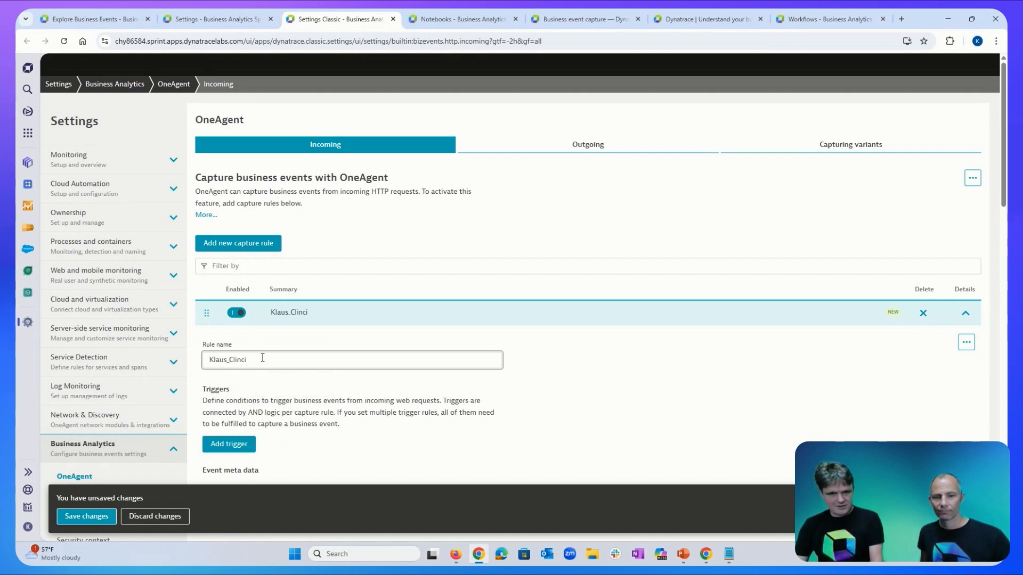
key("BackSpace")
key("BackSpace")
type("ic")
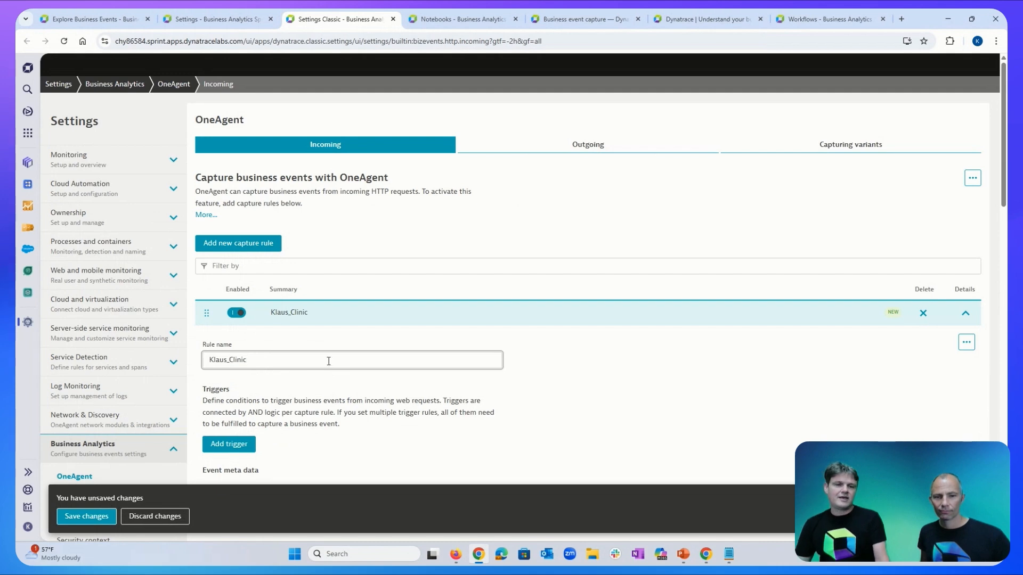
left_click(332, 390)
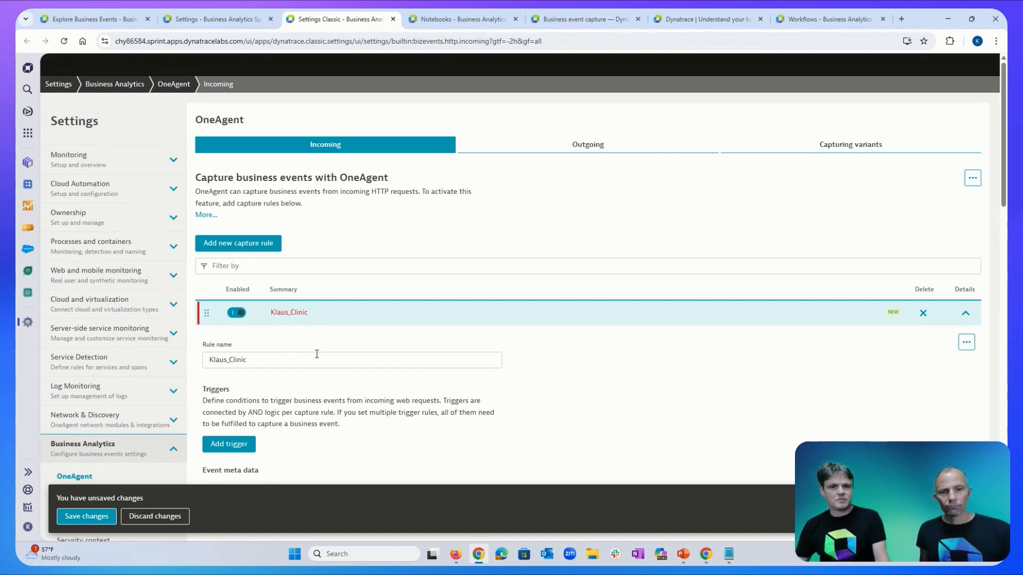
scroll(318, 359, "down", 2)
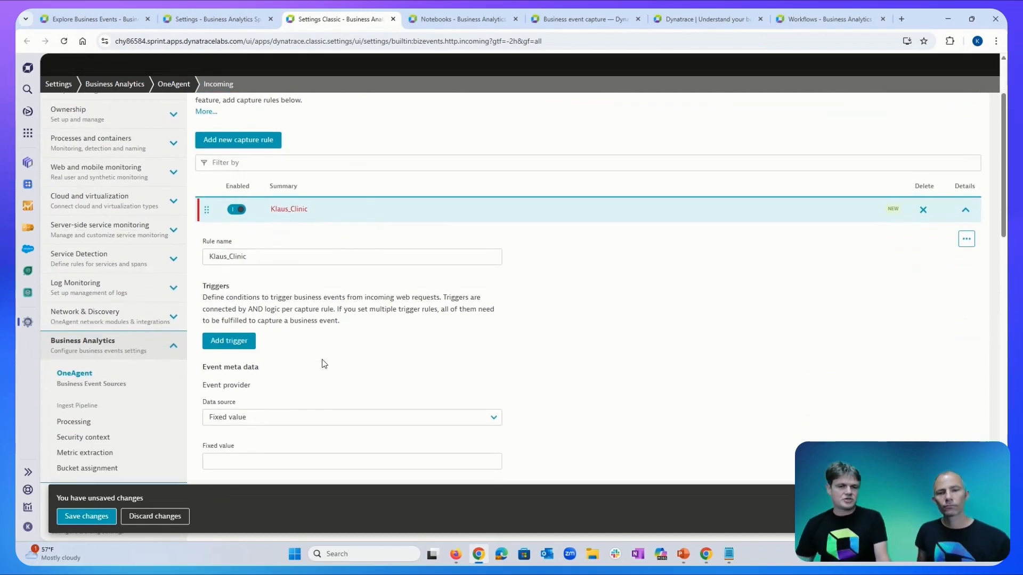
scroll(322, 366, "down", 1)
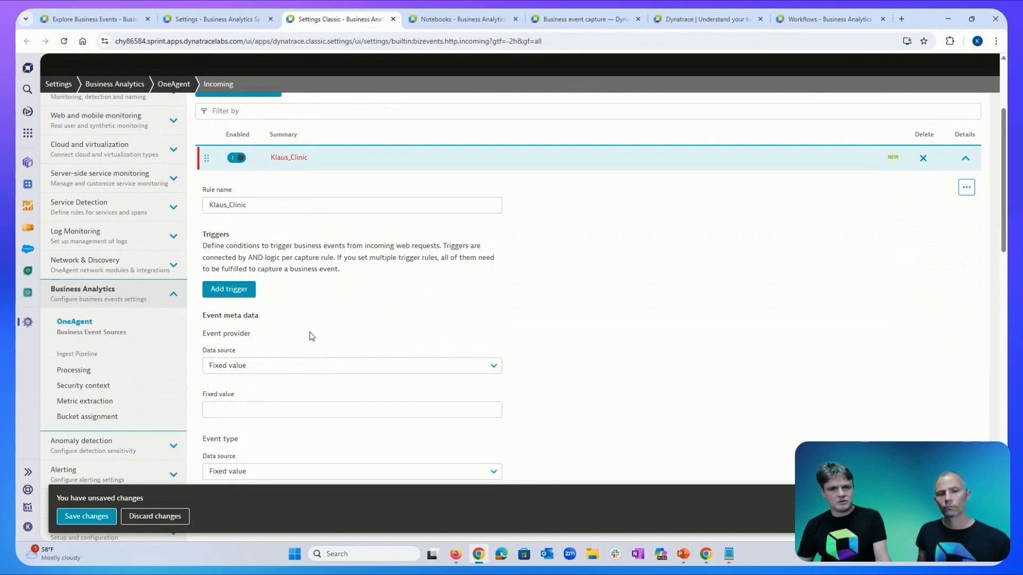
Add a trigger to the rule and review its Data source options, defaulting to Request – Path.
left_click(246, 294)
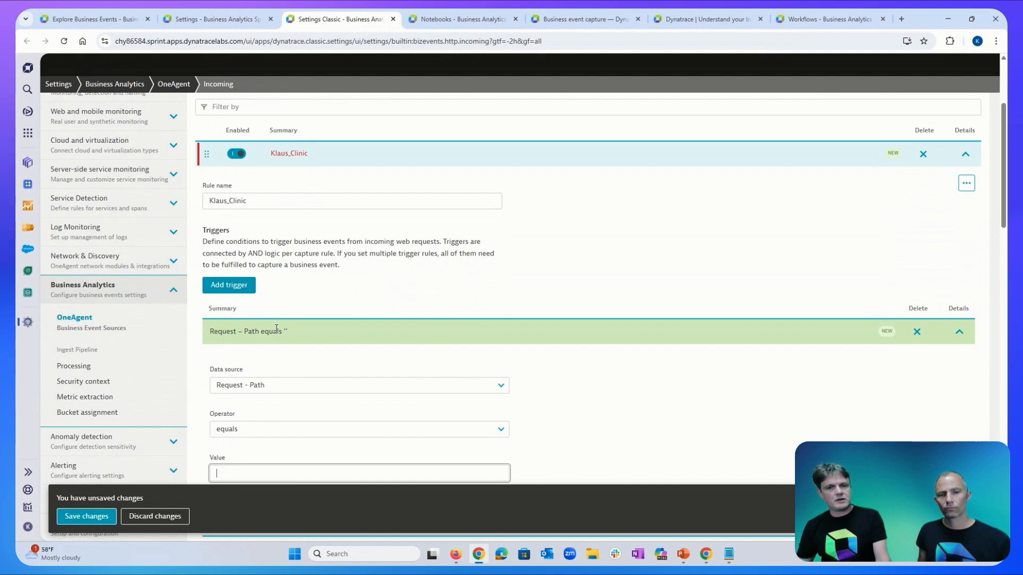
scroll(277, 330, "down", 3)
scroll(277, 329, "down", 2)
scroll(277, 328, "up", 2)
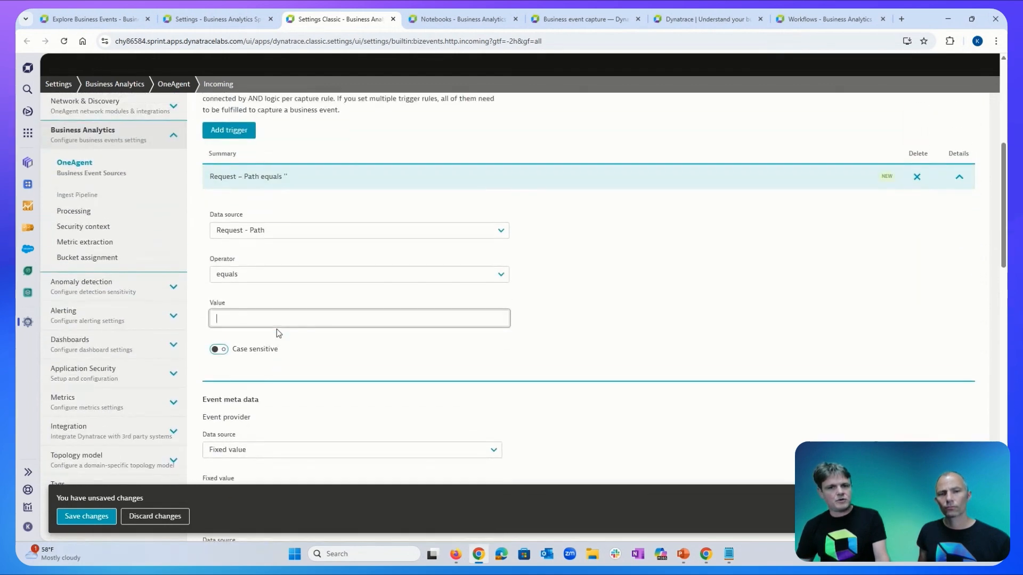
left_click(478, 231)
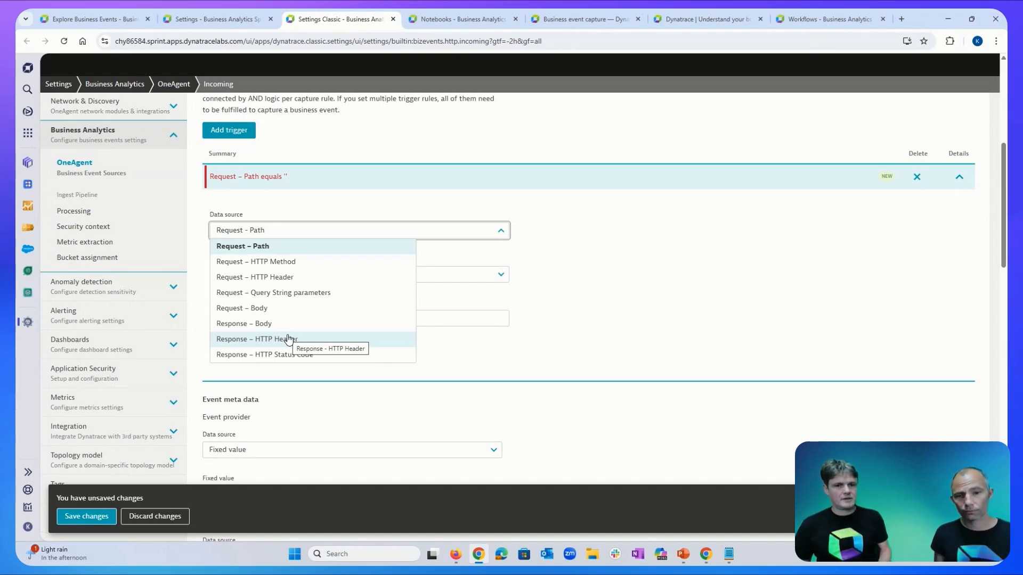
Set the trigger to Request – Path starts with '/api/klaus'.
left_click(277, 248)
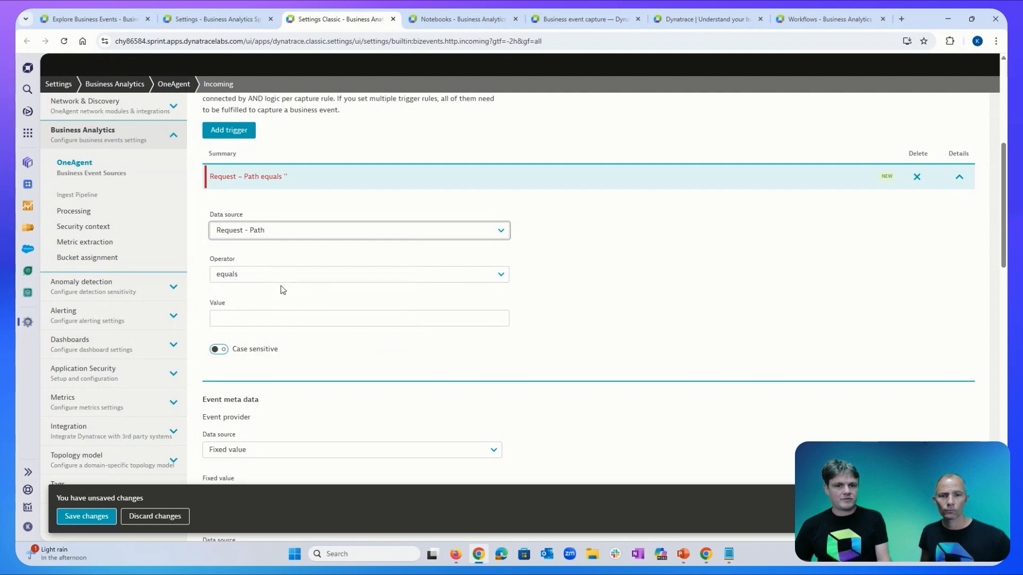
left_click(433, 278)
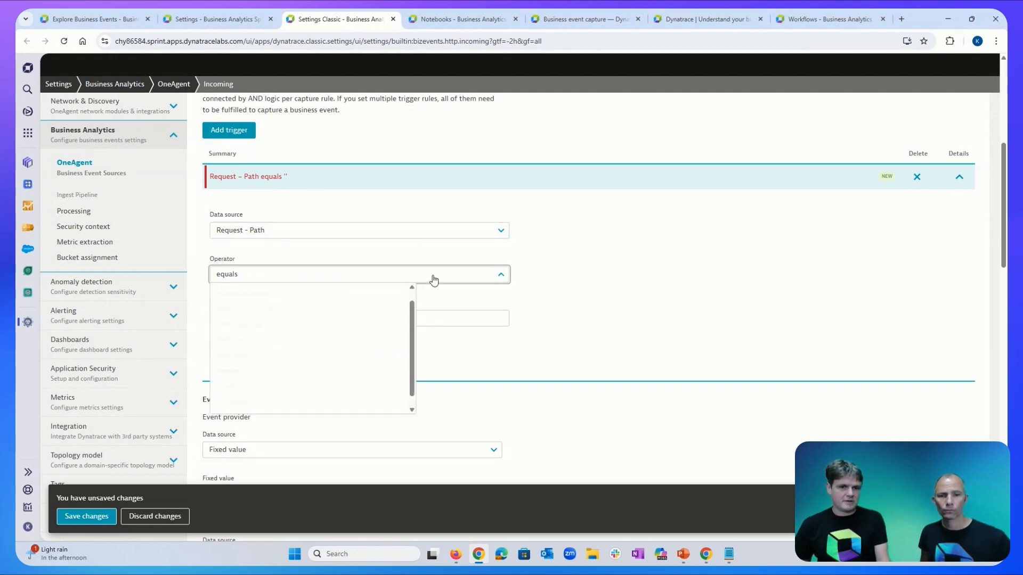
scroll(330, 373, "down", 1)
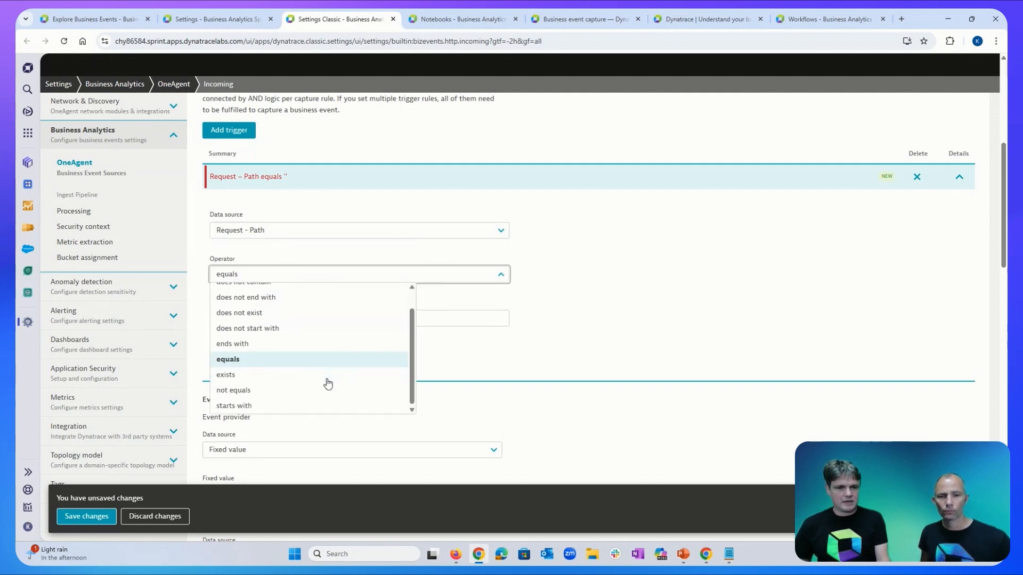
left_click(234, 407)
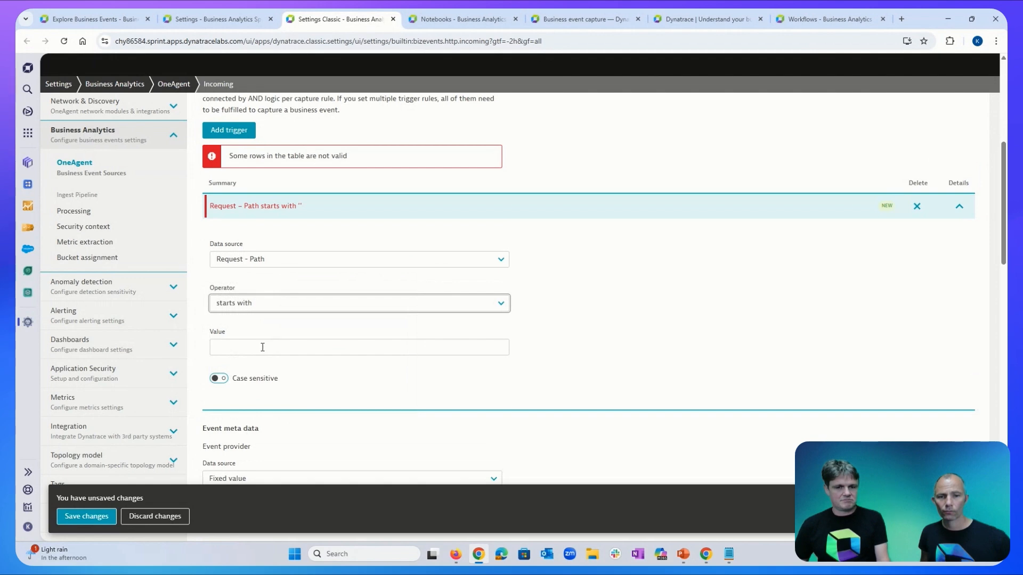
left_click(262, 352)
type("/ao")
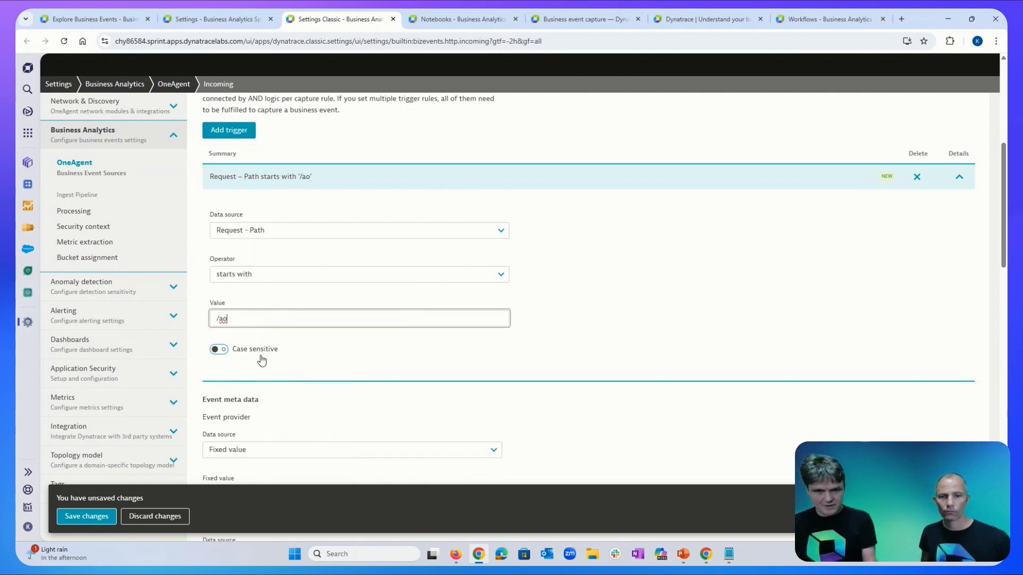
key("BackSpace")
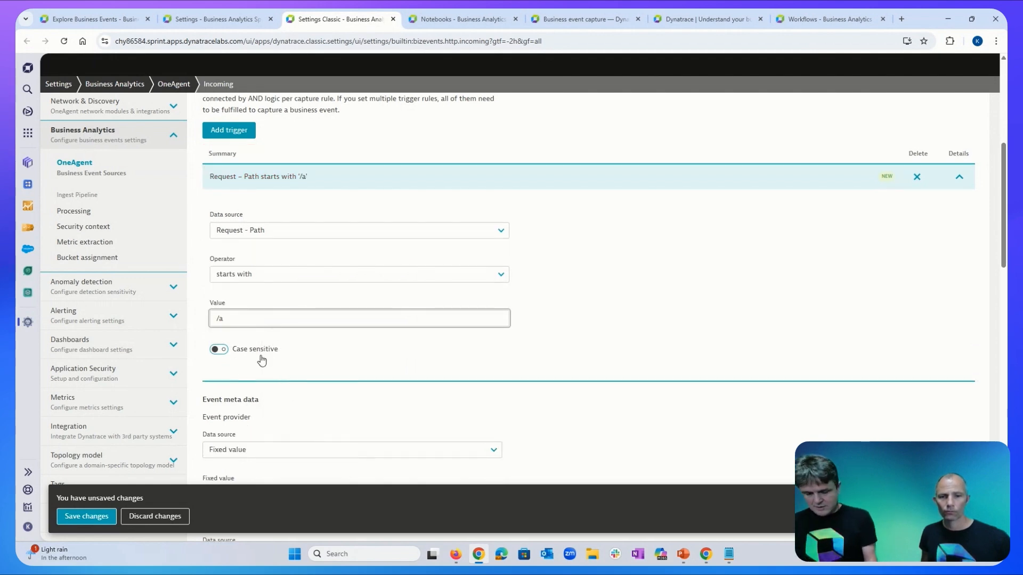
type("pi/klaus")
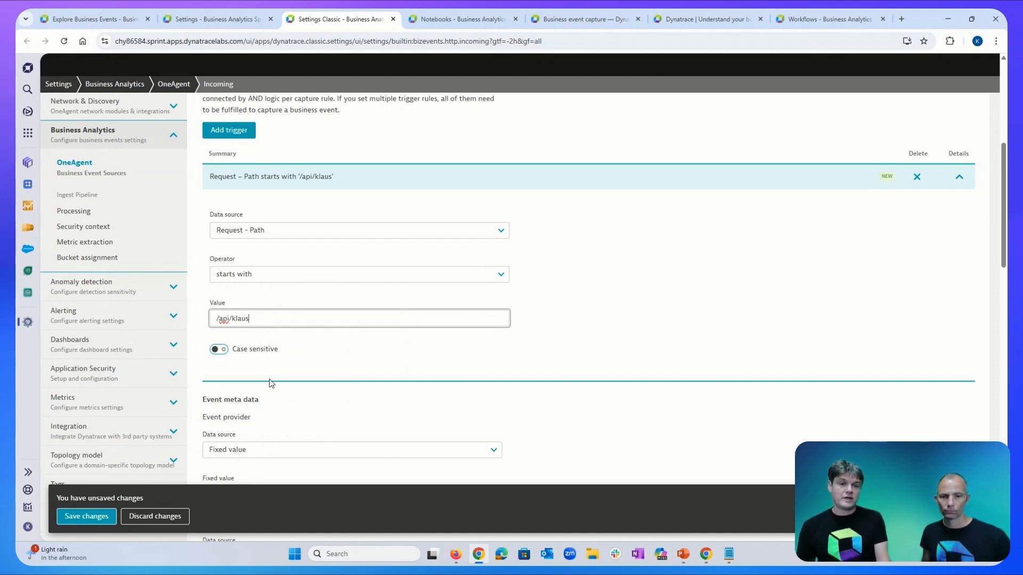
Open the Event provider Data source dropdown under Event meta data.
scroll(270, 386, "down", 1)
scroll(269, 386, "down", 3)
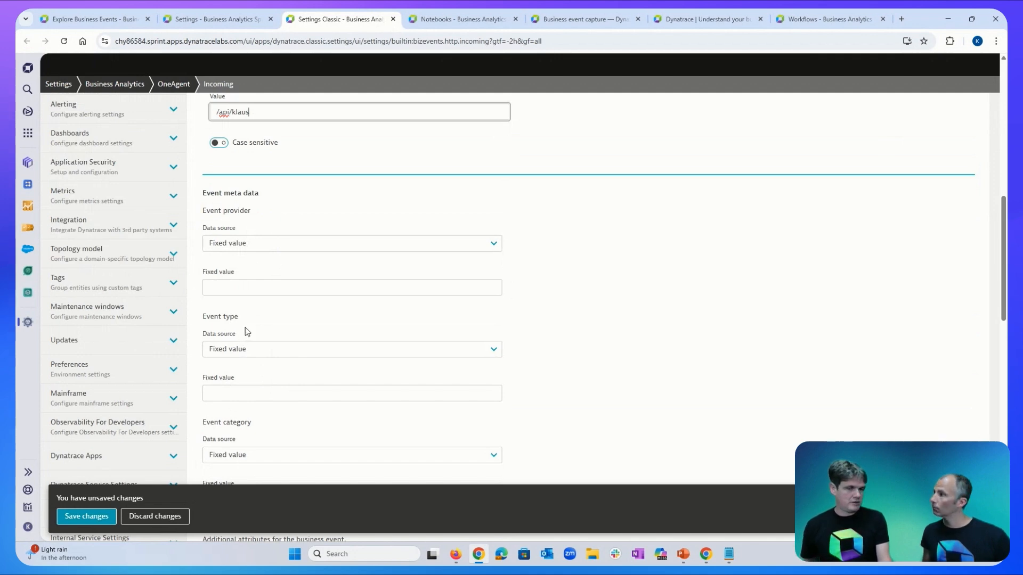
left_click(248, 245)
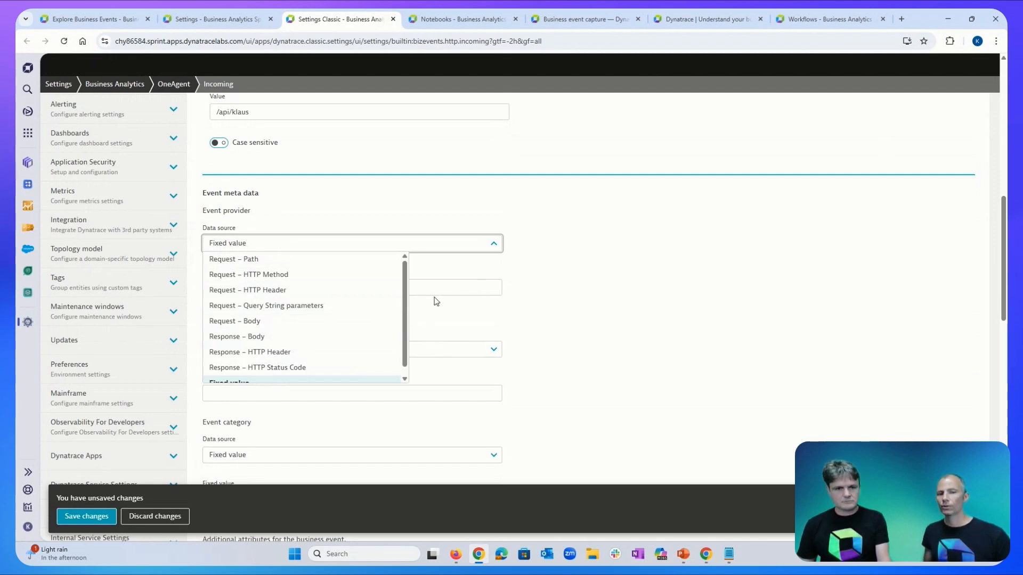
Enter fixed values com.klaus.api for event provider and com.klaus.api.book for event type.
left_click(493, 244)
left_click(327, 291)
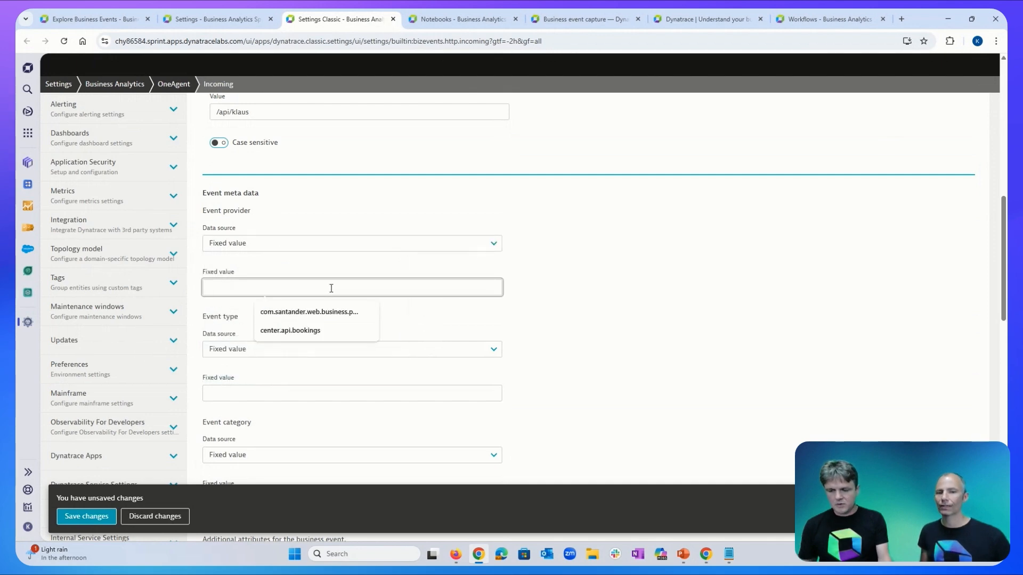
type("com")
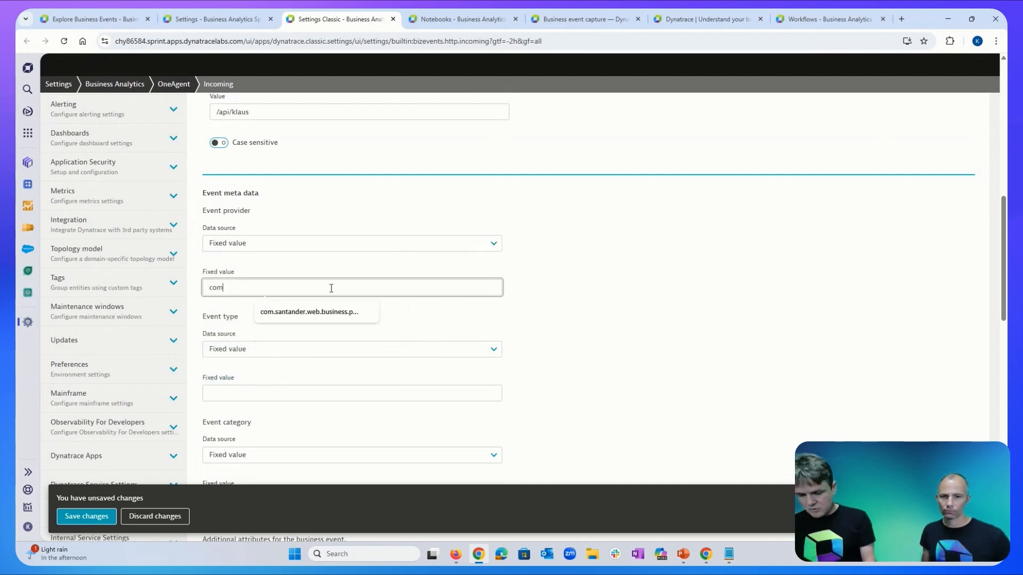
type(".klaus")
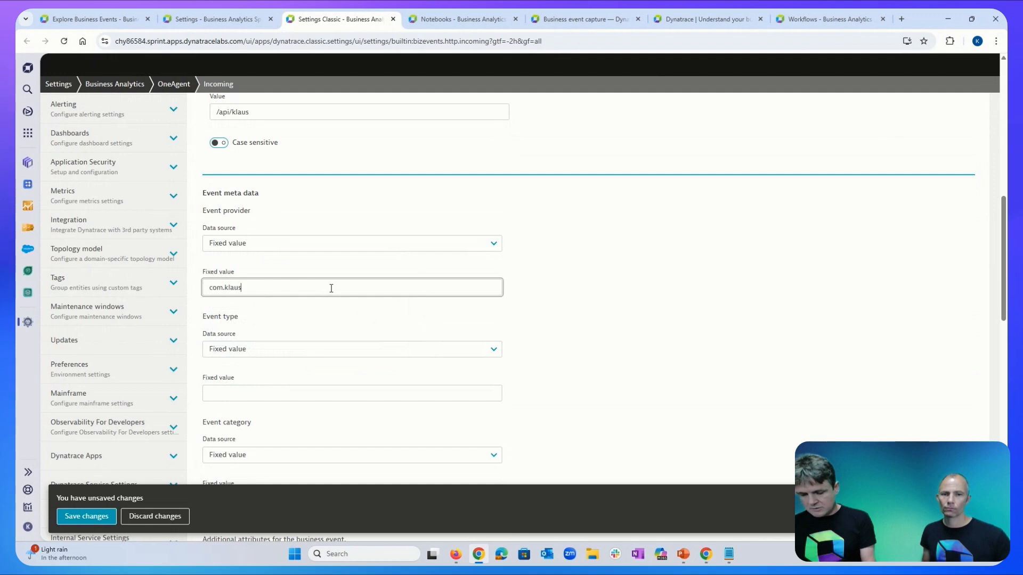
type(".api")
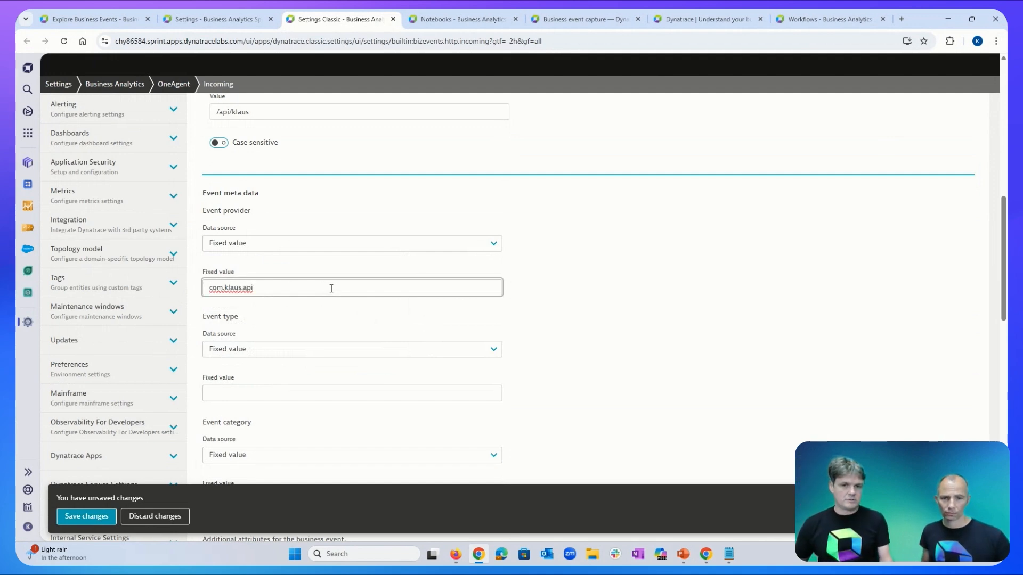
left_click(288, 394)
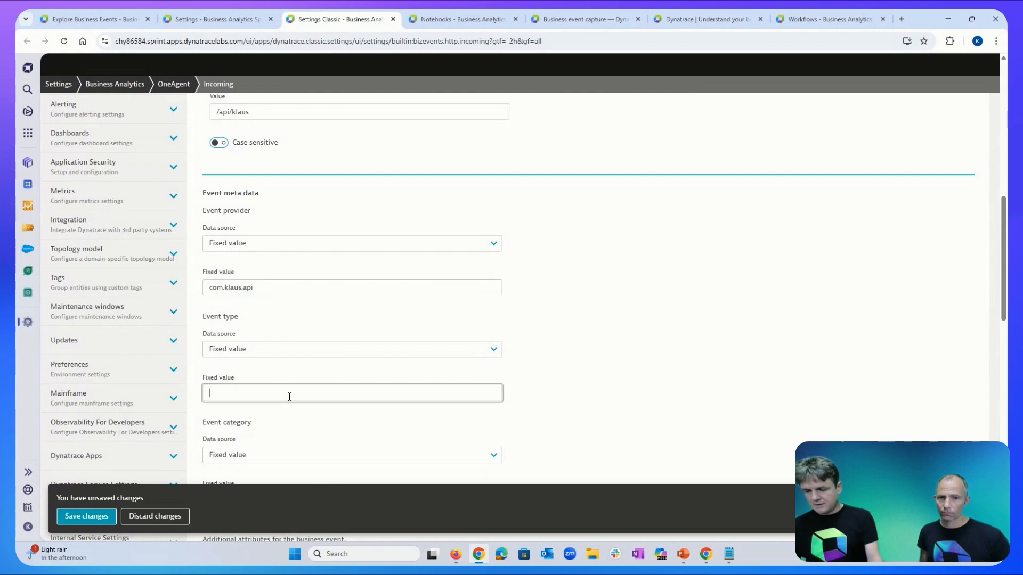
type("com")
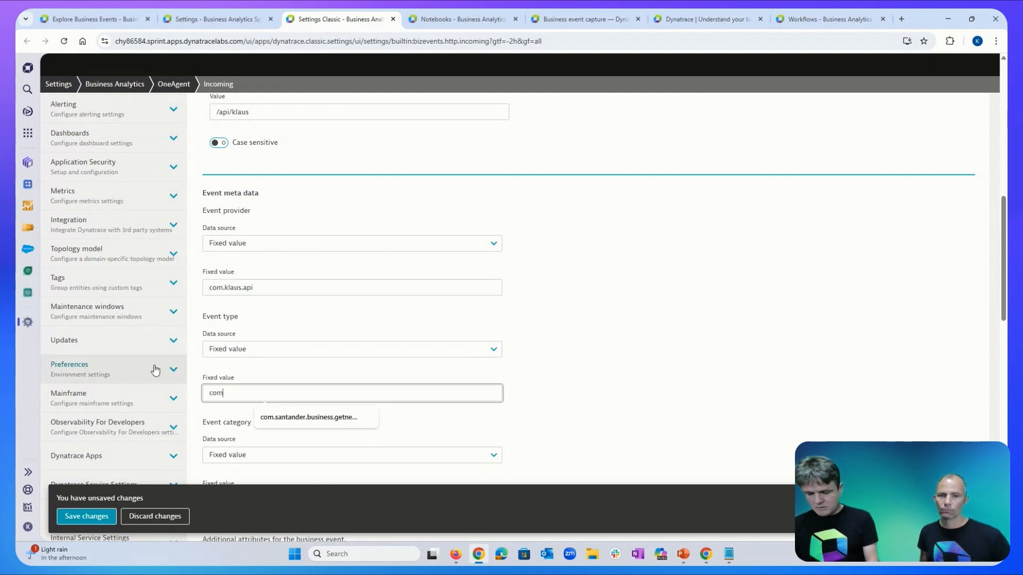
type(".klaus.api")
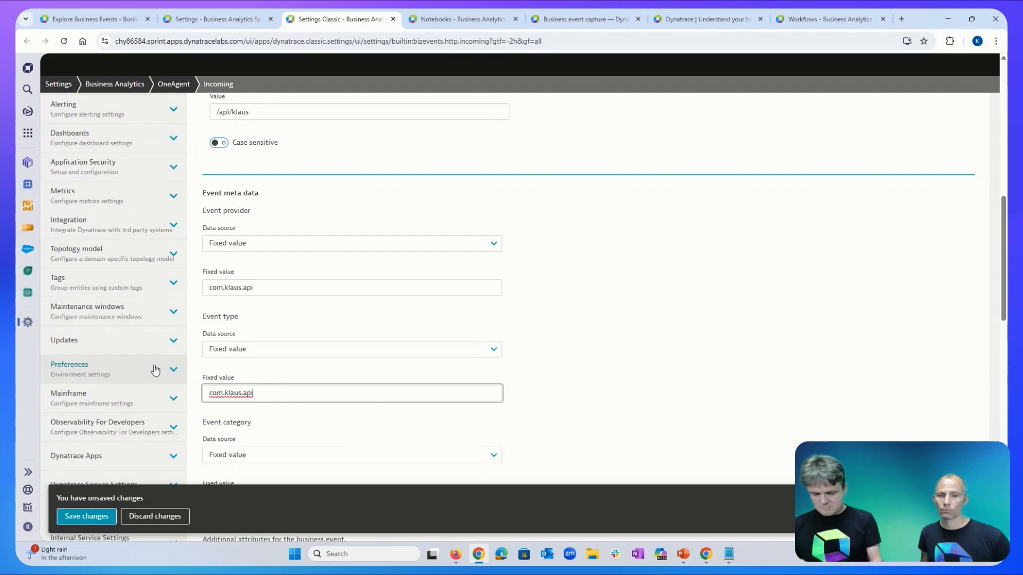
type(".book")
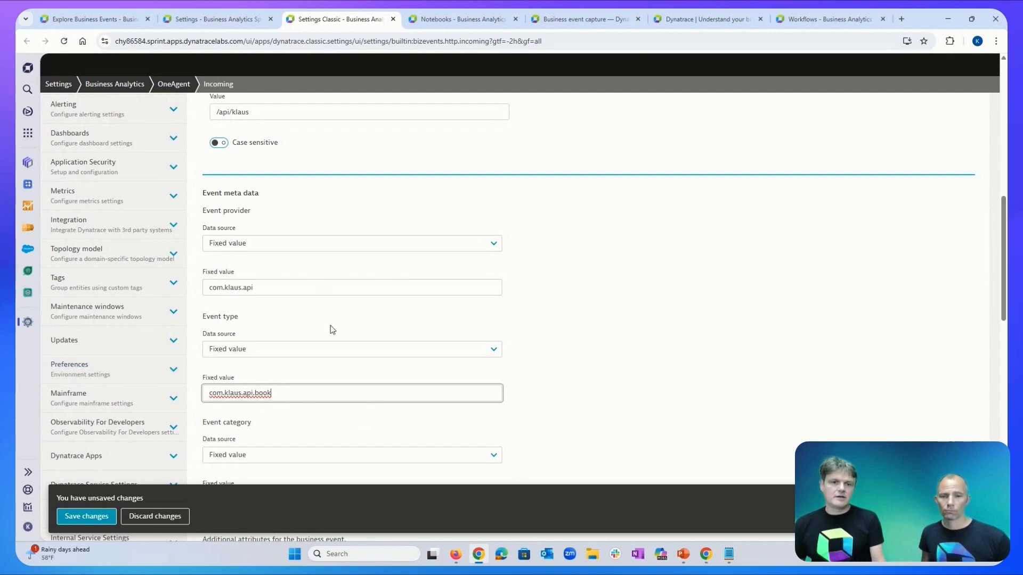
Keep the event category data source as Fixed value.
scroll(333, 331, "down", 2)
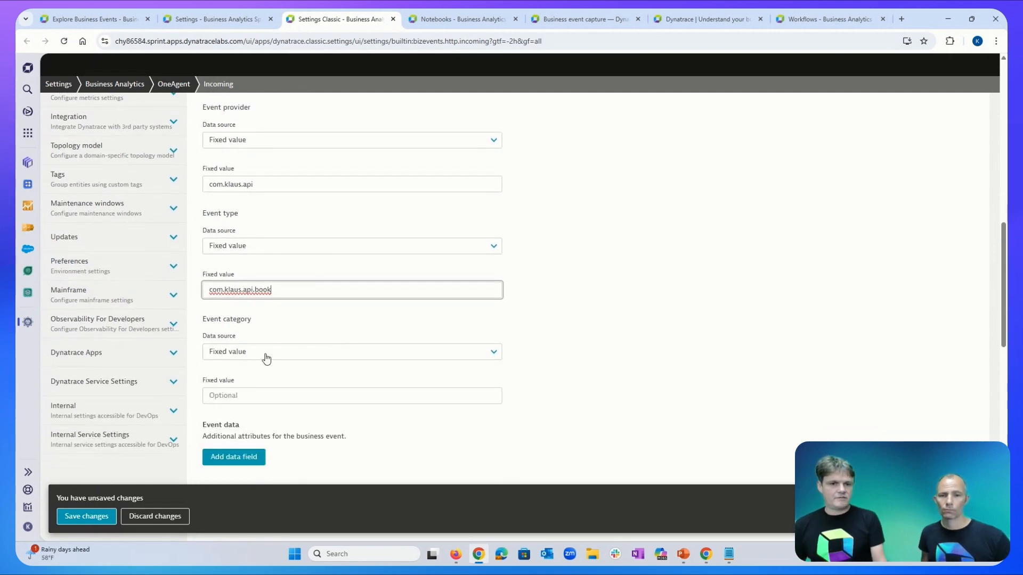
left_click(268, 358)
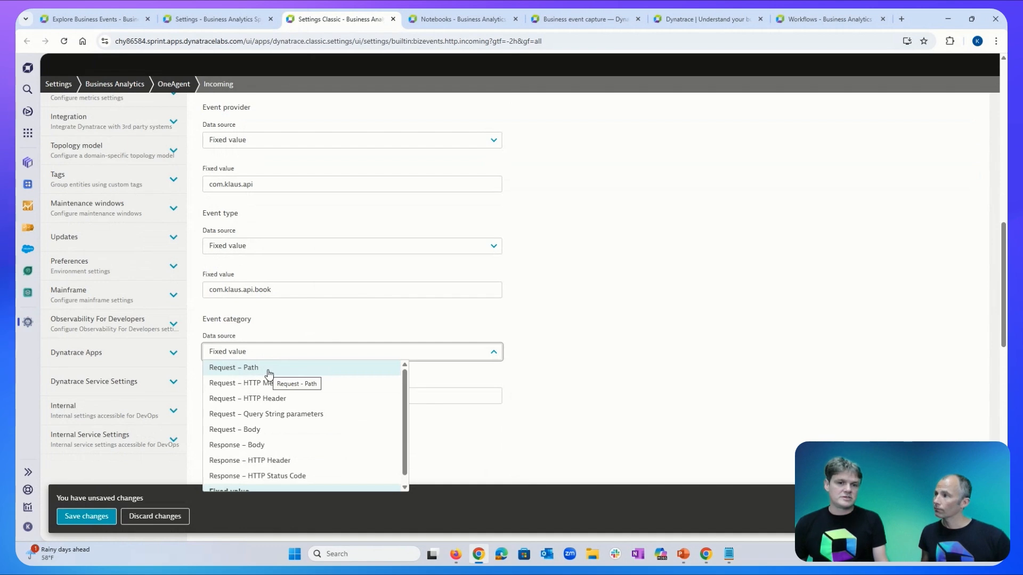
left_click(291, 354)
scroll(395, 386, "down", 1)
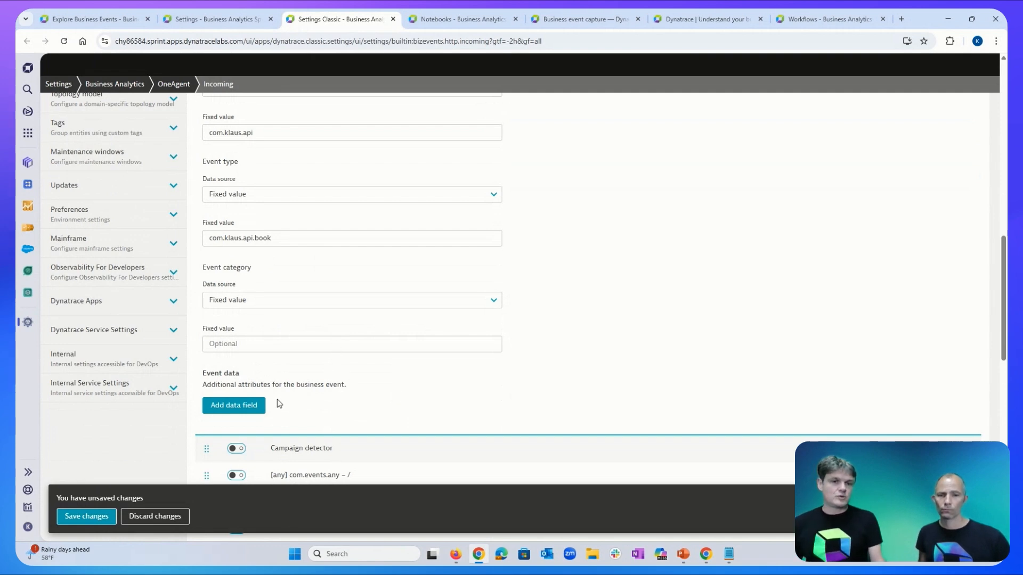
Add a booking_value event data field with Request – Body as its data source.
left_click(251, 415)
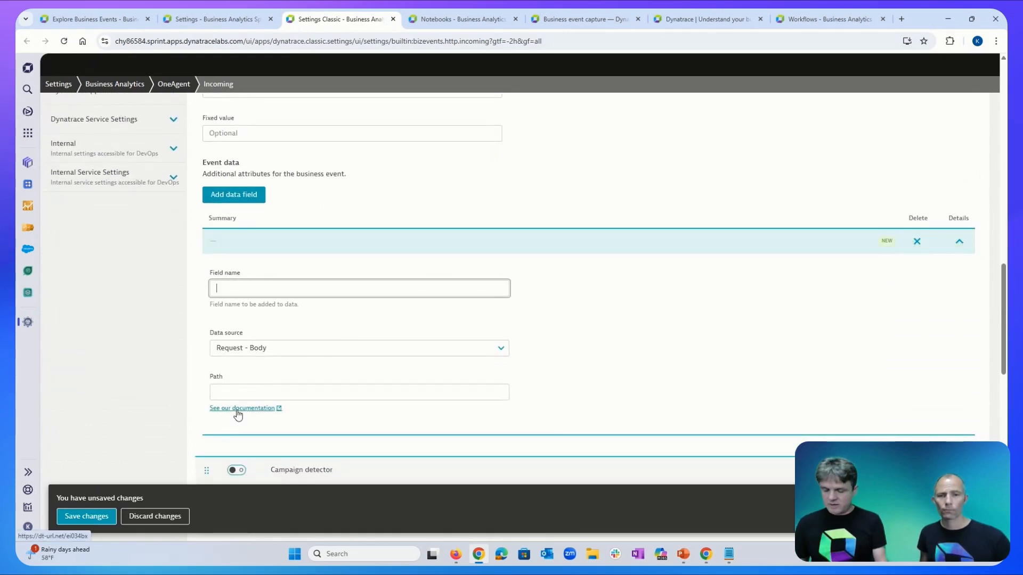
type("bo")
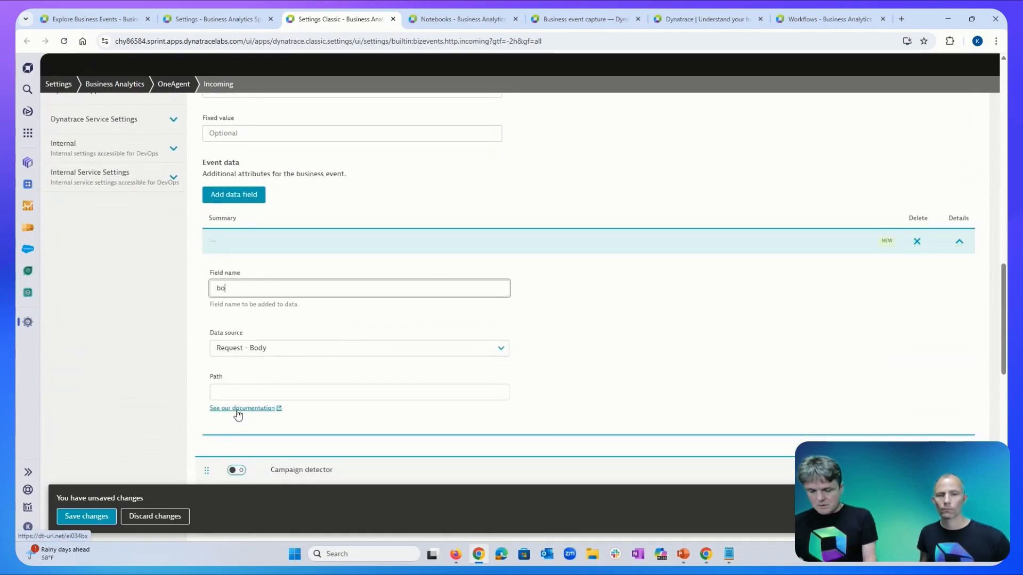
type("oking_value")
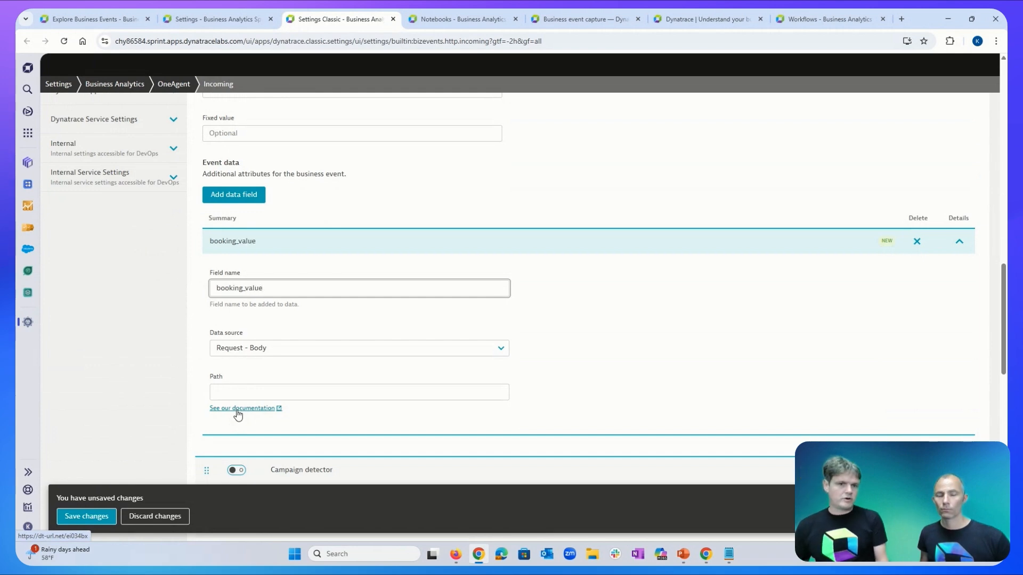
left_click(272, 349)
left_click(271, 349)
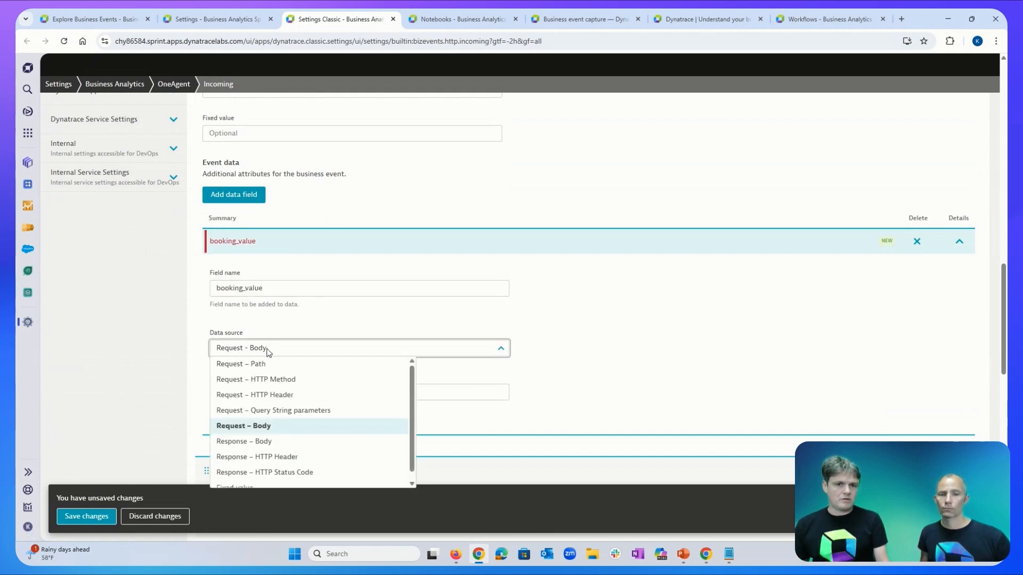
left_click(268, 426)
left_click(259, 396)
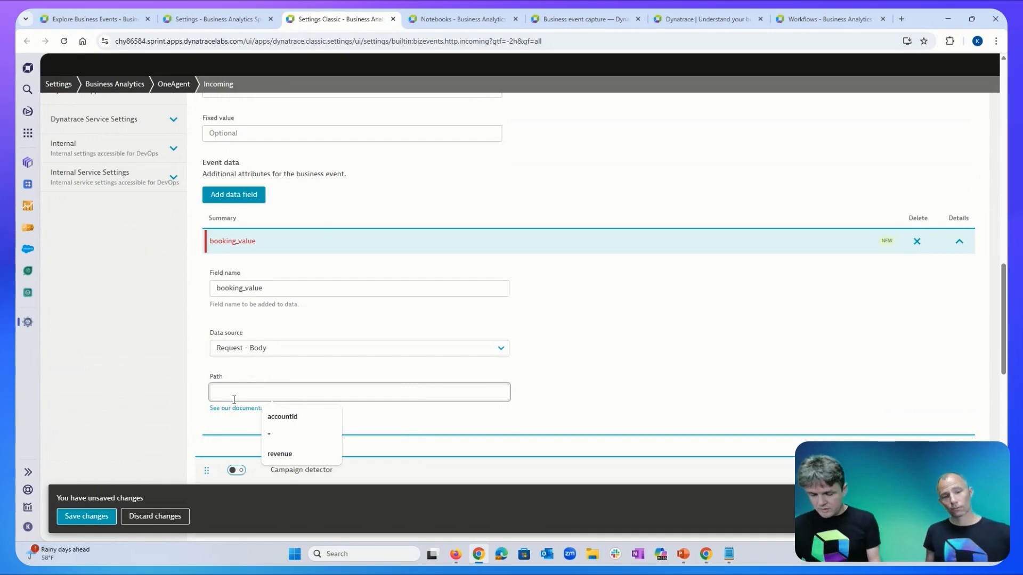
Enter order.booking_.value as the booking_value field's request-body path.
type("order")
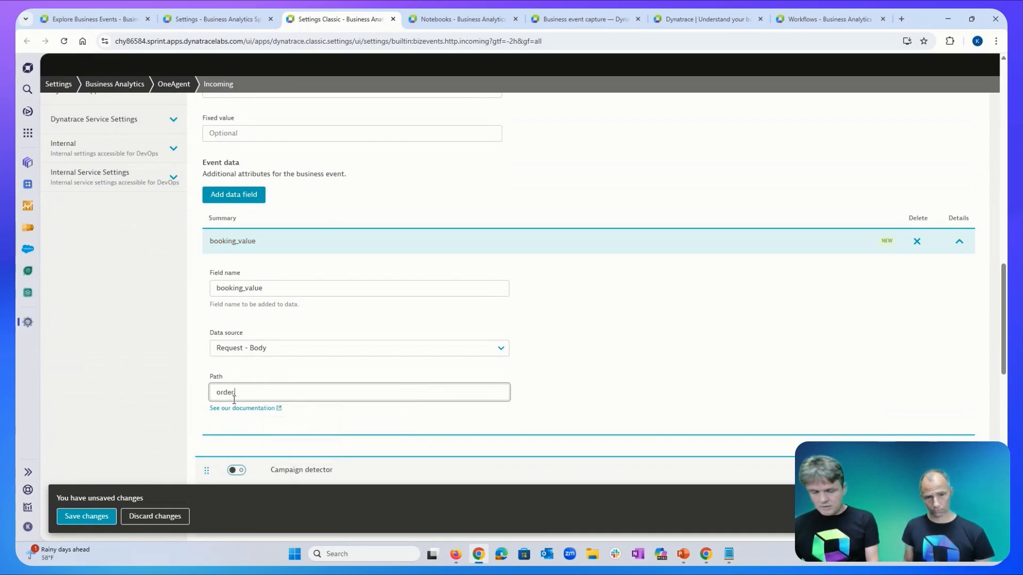
type(".book")
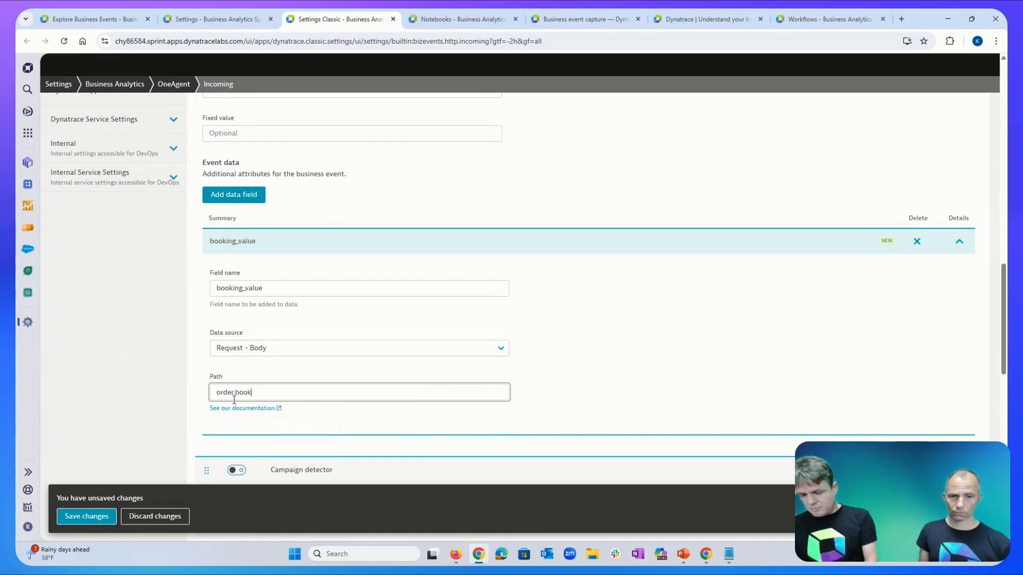
type("ing_")
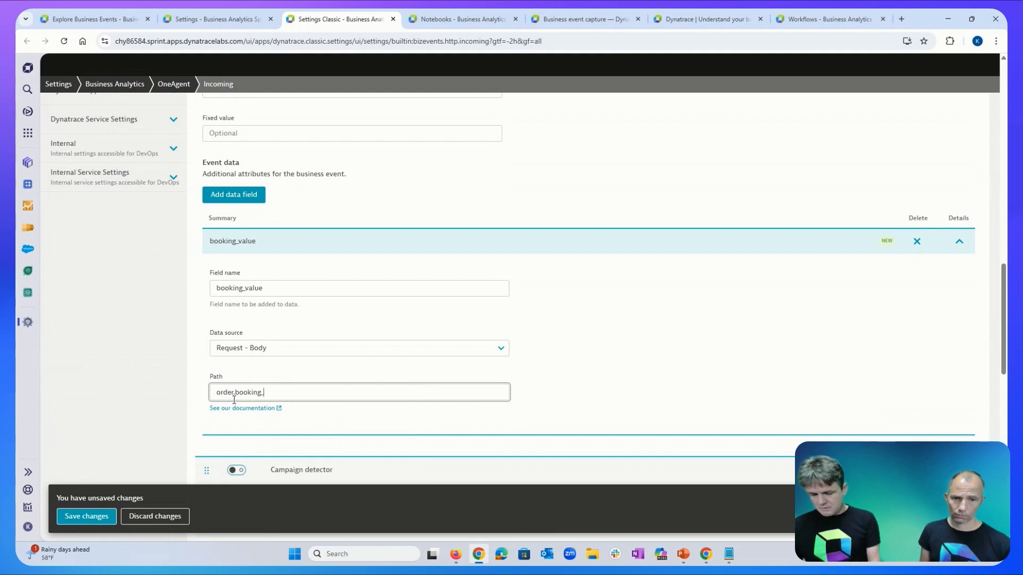
key("BackSpace")
type(".value")
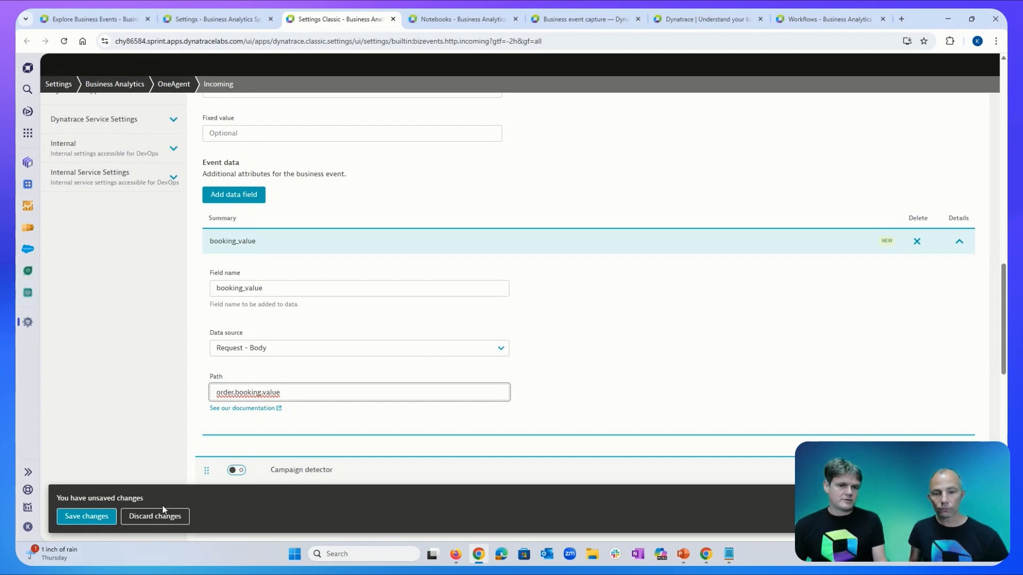
Discard the unsaved rule and expand the credit-card shipping-address rule's details.
left_click(156, 520)
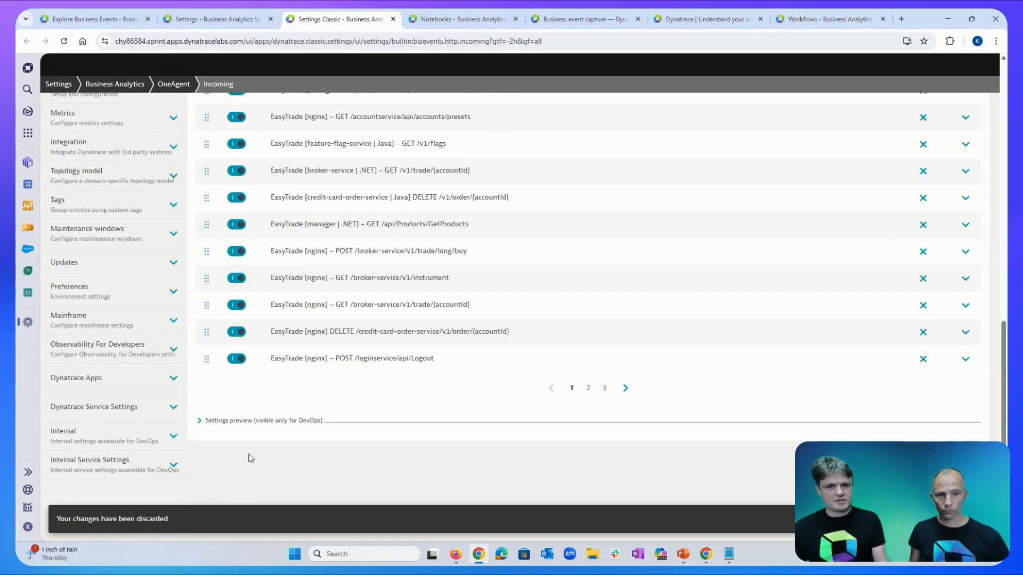
scroll(299, 432, "up", 6)
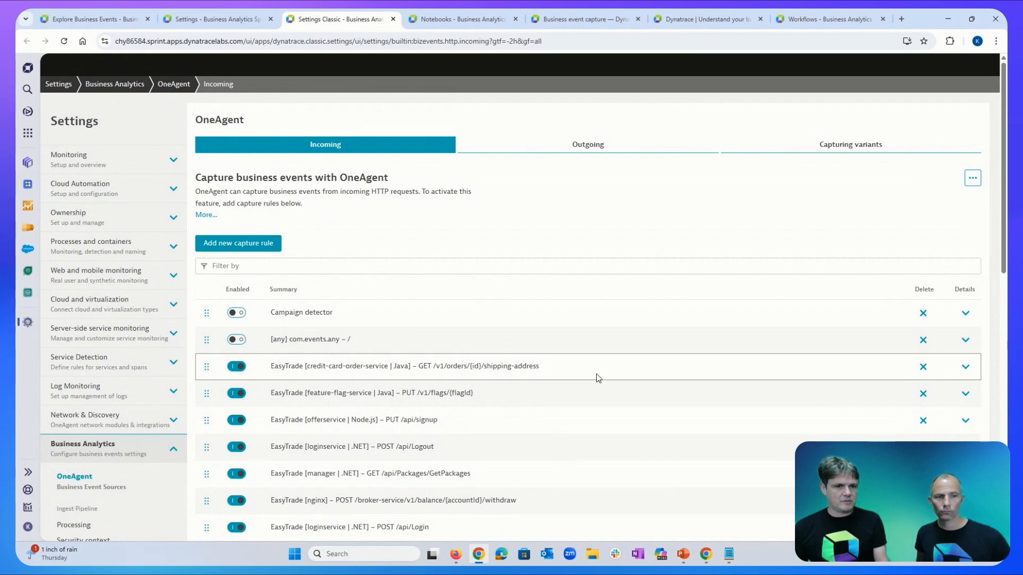
left_click(966, 367)
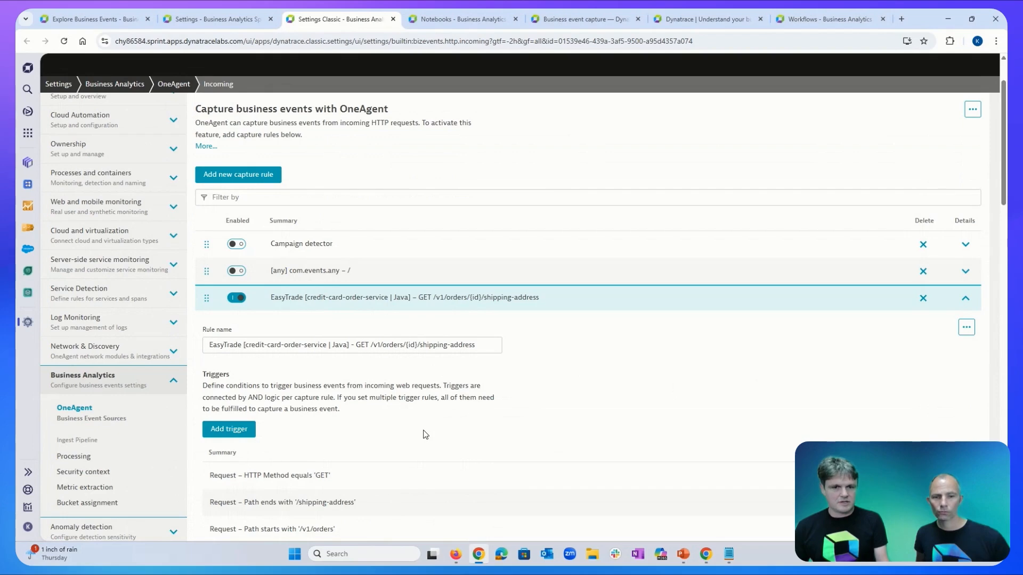
Select that rule's event type fixed value, then return to the bizevents notebook.
scroll(395, 428, "down", 1)
scroll(395, 425, "down", 4)
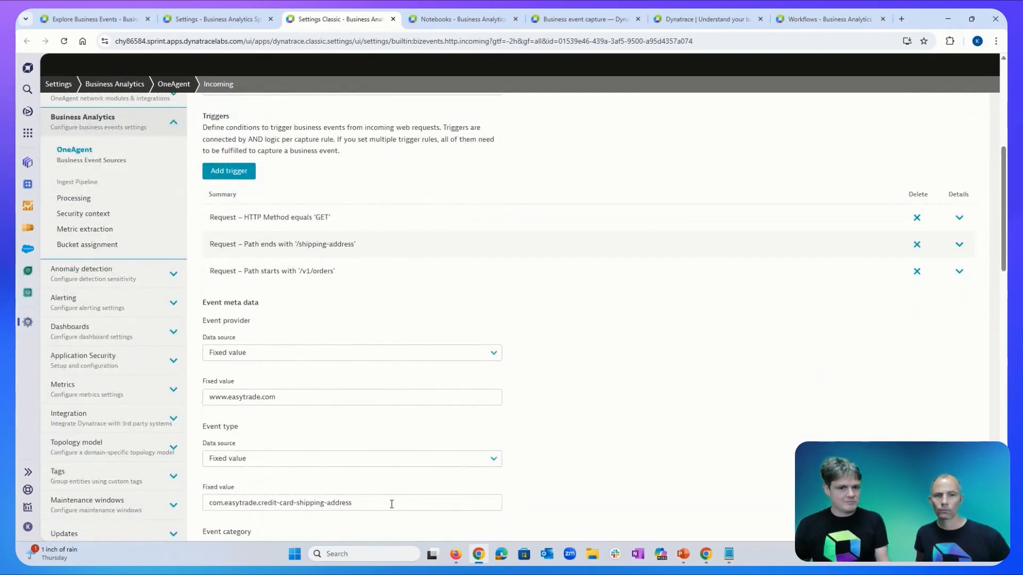
left_click_drag(386, 503, 162, 504)
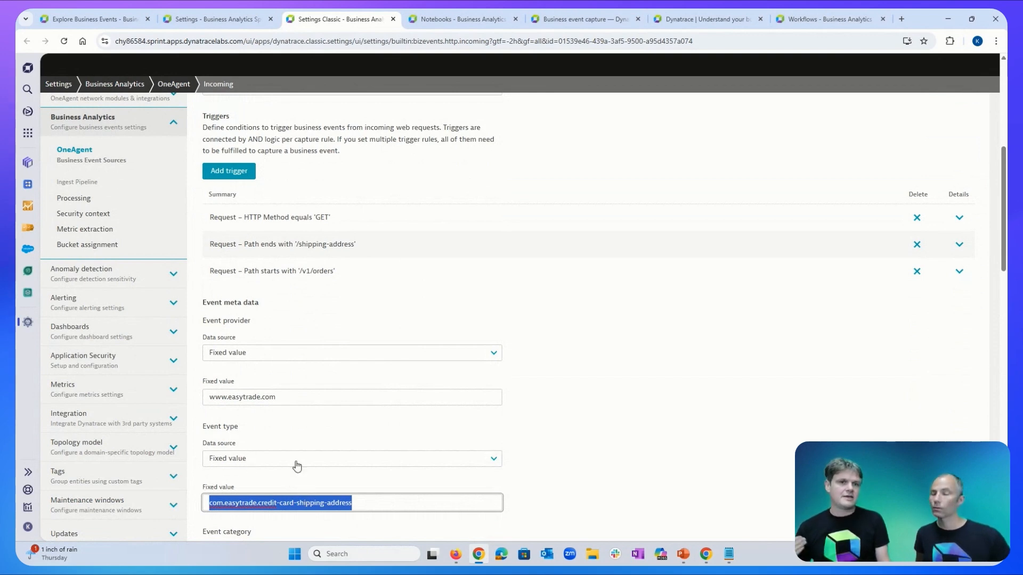
left_click(460, 17)
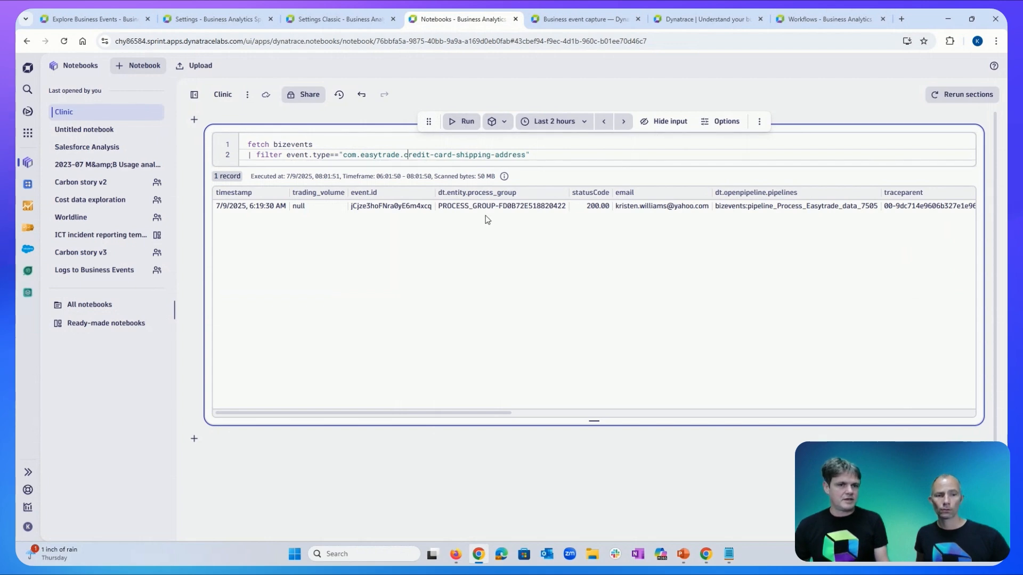
Rerun the bizevents query filtered on com.easytrade.credit-card-shipping-address.
left_click(467, 126)
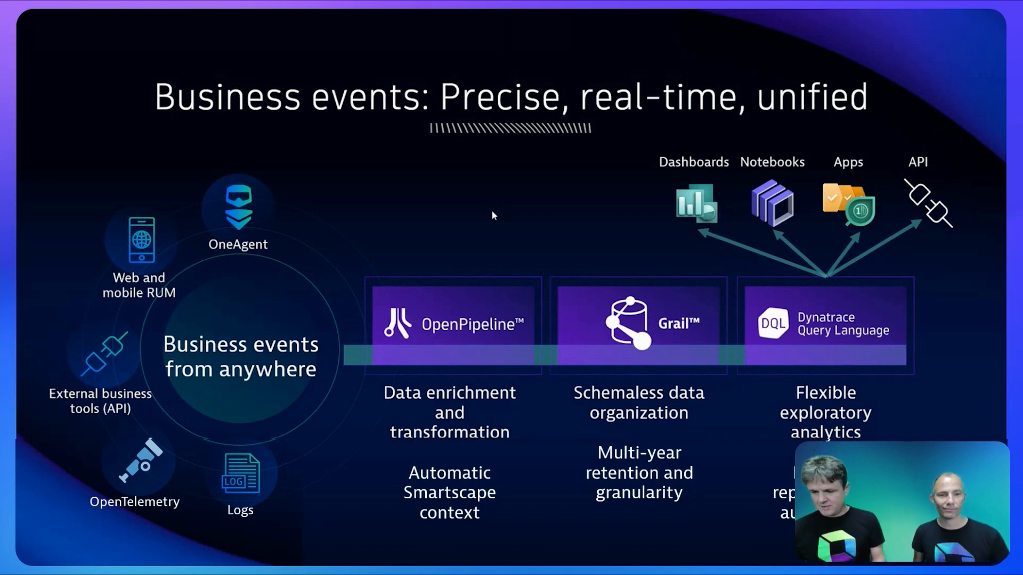
key("alt+Tab")
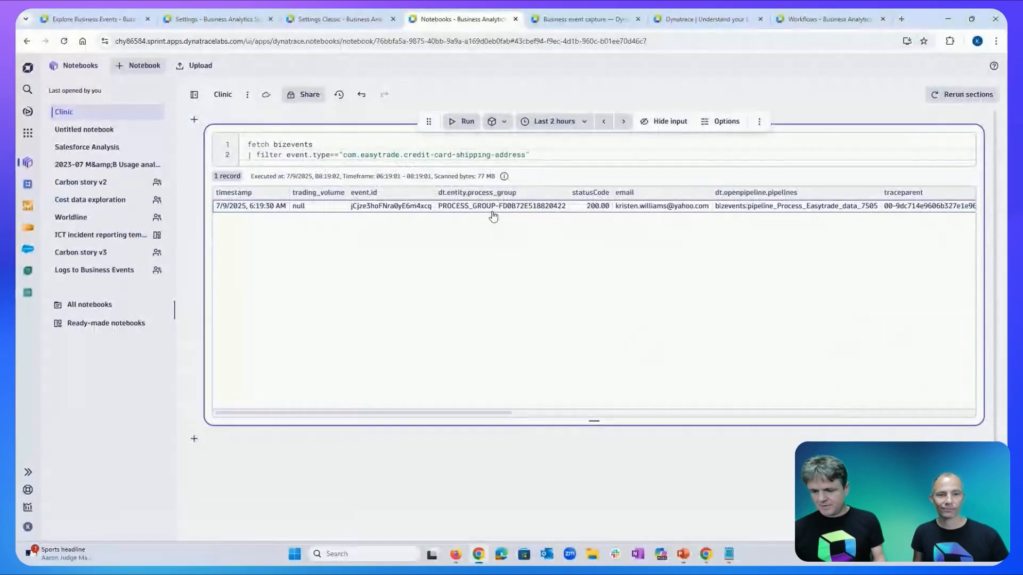
On the Explore Business Events page, follow the Configure section's link to the RUM API documentation.
left_click(99, 22)
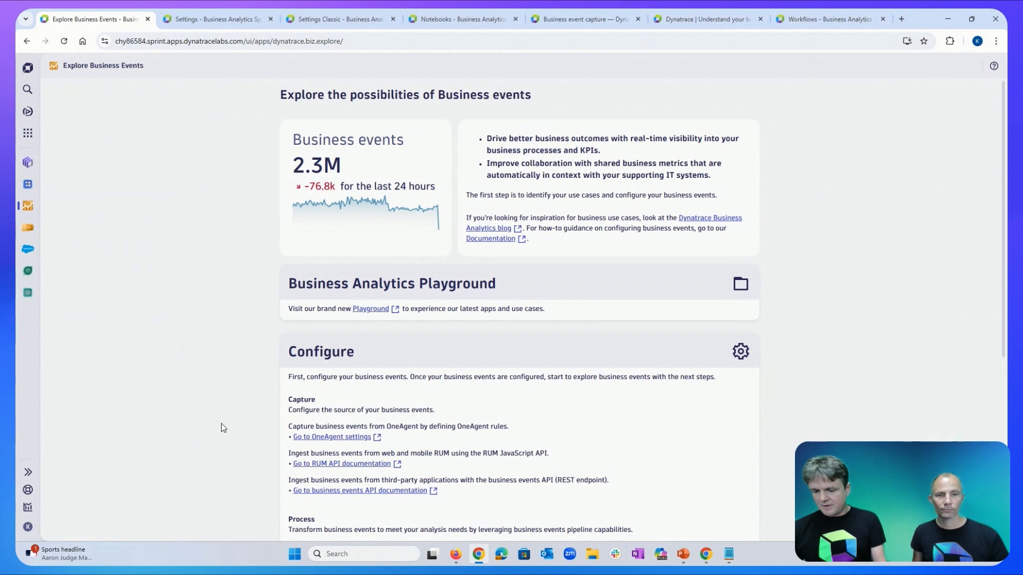
scroll(223, 428, "down", 1)
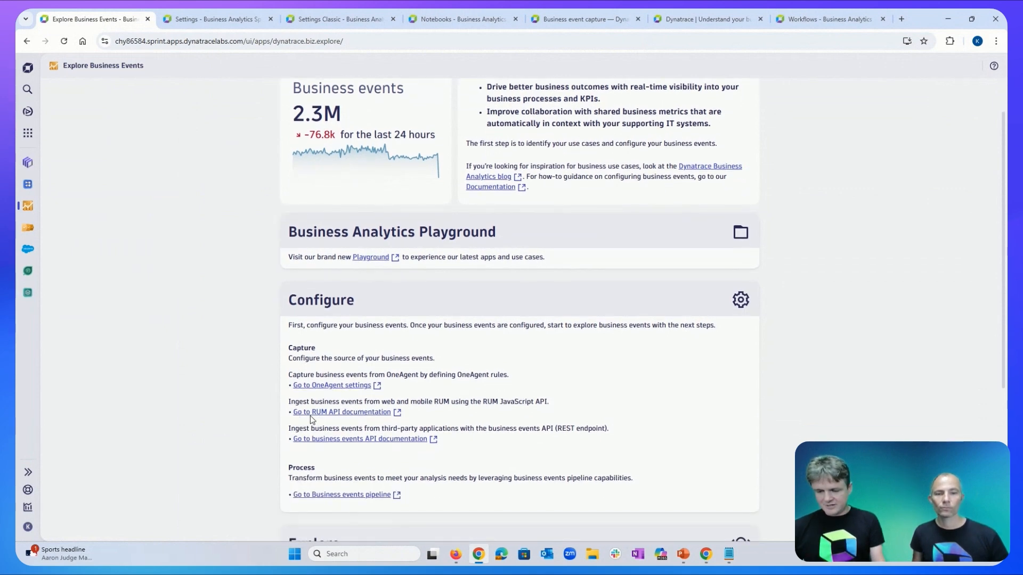
left_click(357, 412)
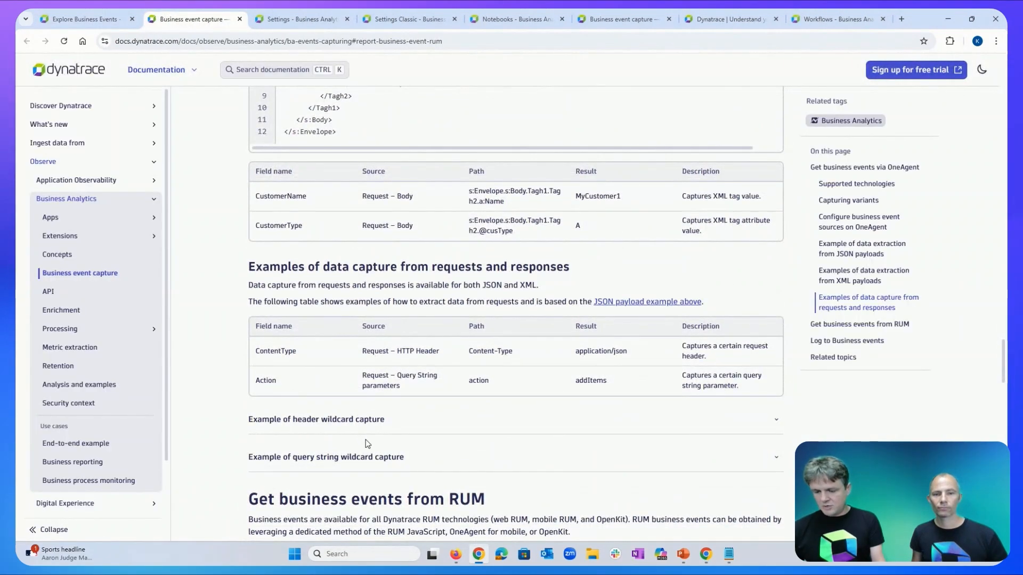
Expand the RUM JavaScript card under 'Get business events from RUM' to show the dynatrace.sendBizEvent example.
scroll(365, 440, "down", 5)
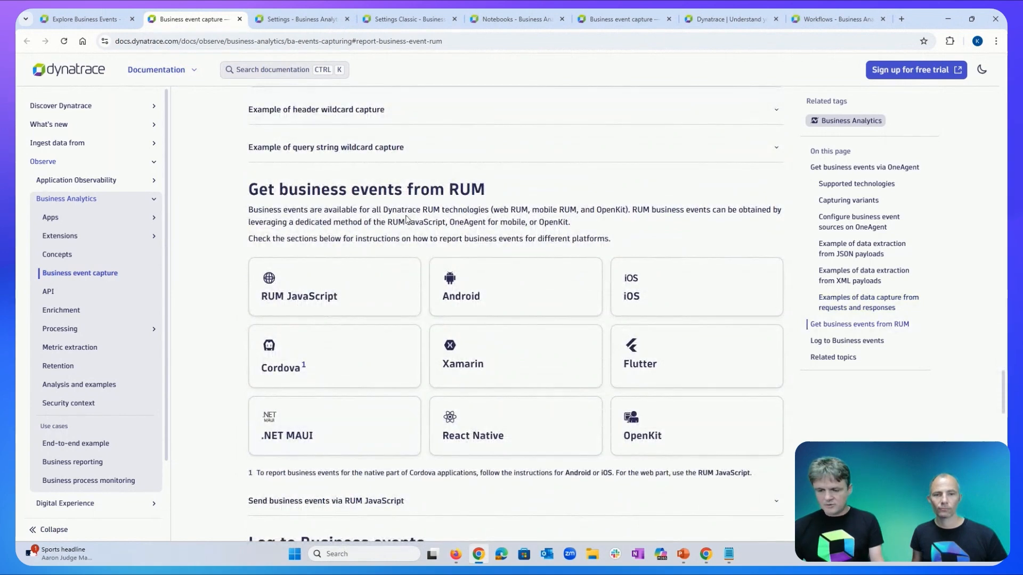
scroll(479, 235, "down", 2)
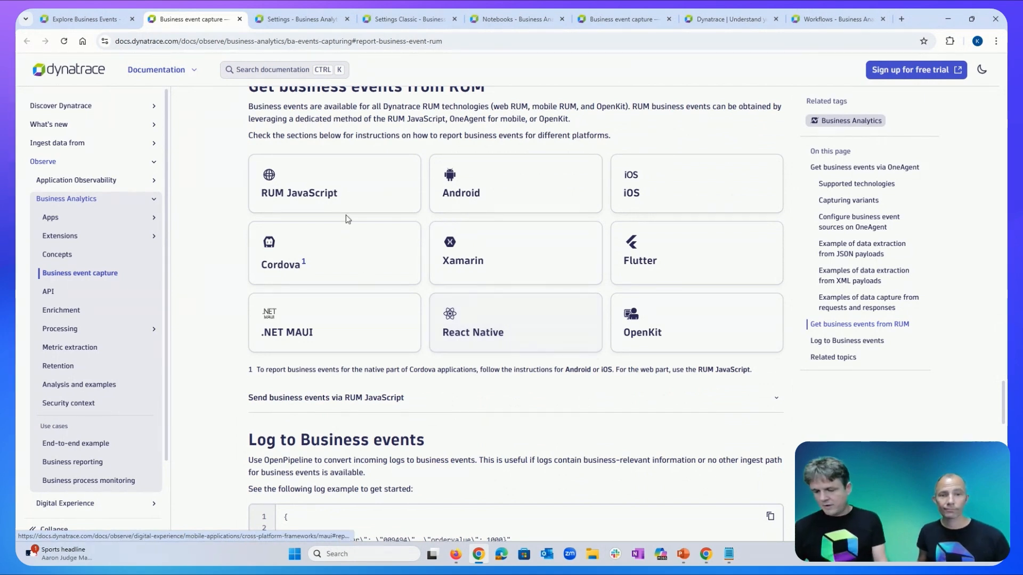
left_click(336, 197)
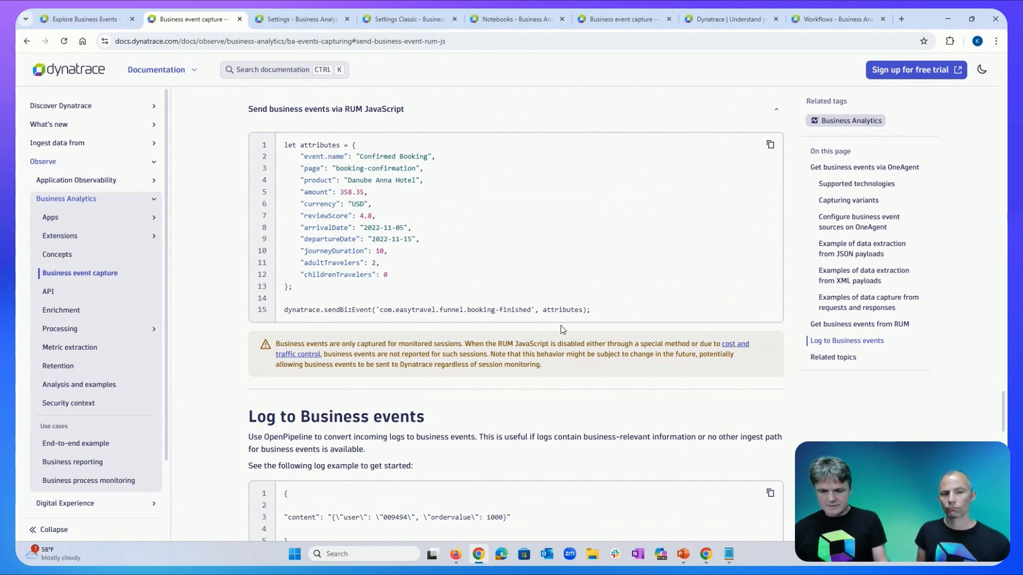
Bring up the DevTools console over the dynatrace.com page, resized to fit the window.
left_click(746, 22)
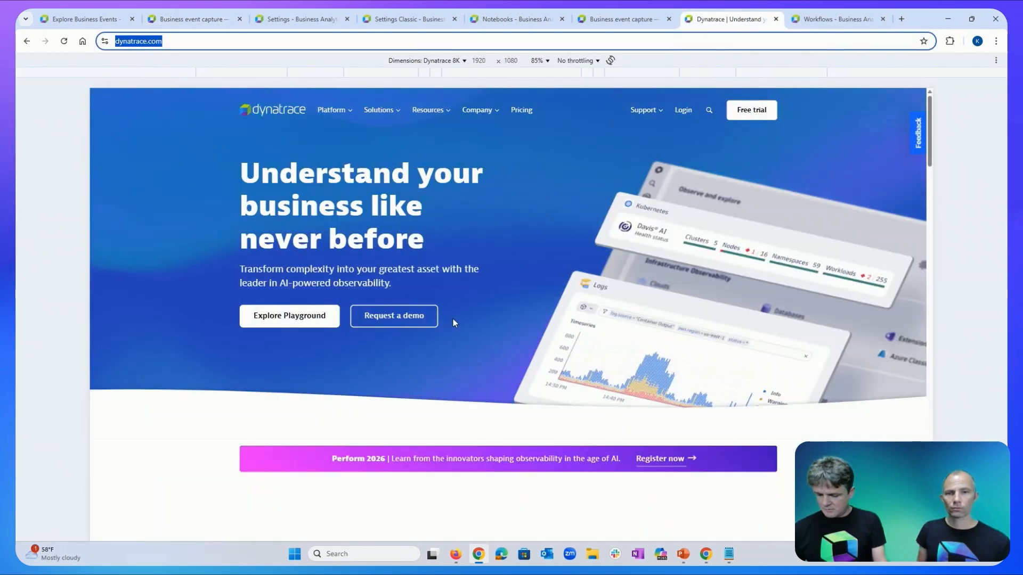
key("alt+Tab")
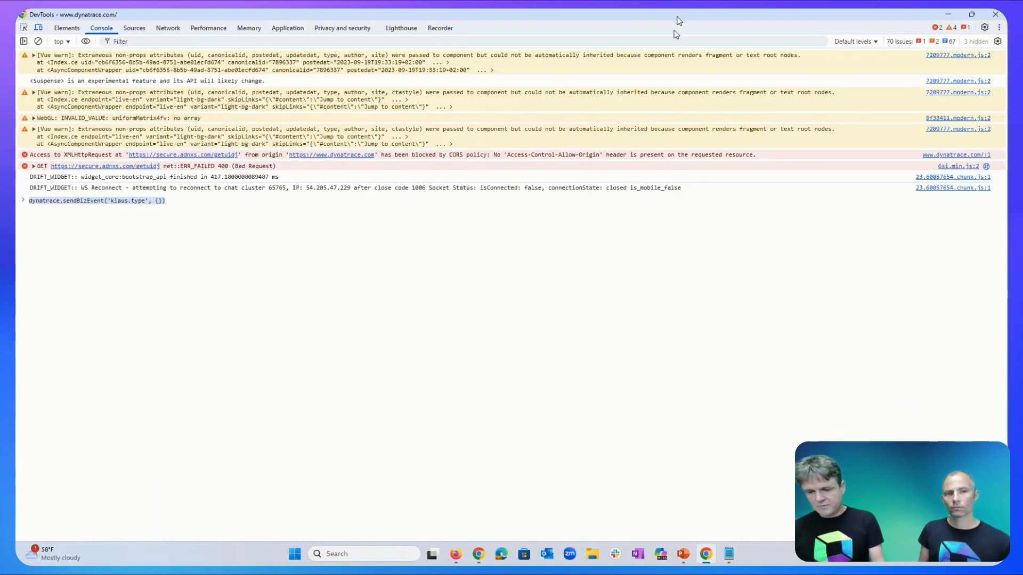
left_click_drag(677, 16, 685, 77)
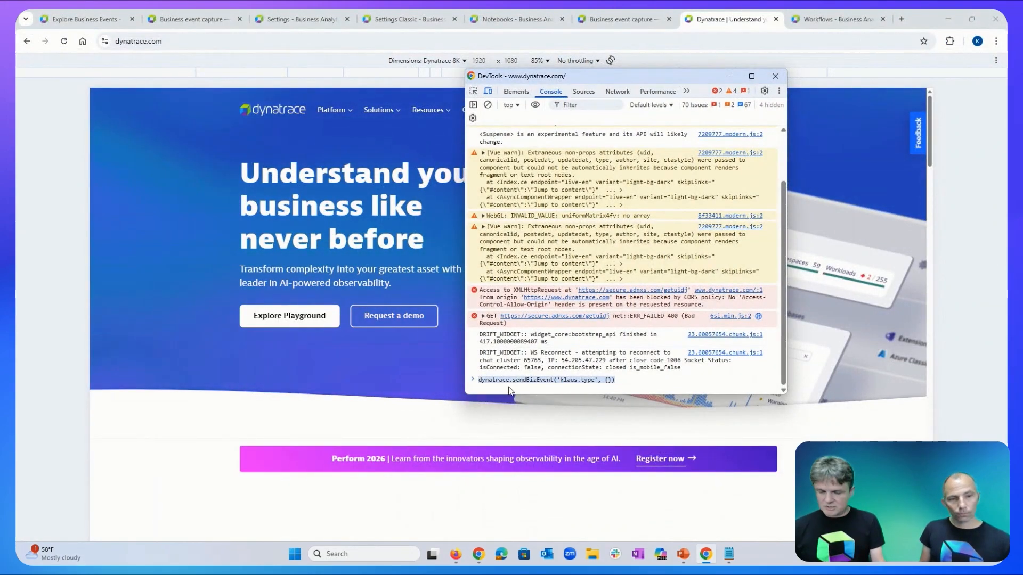
Run dynatrace.sendBizEvent in the console with a custom event type and empty attributes.
left_click(608, 380)
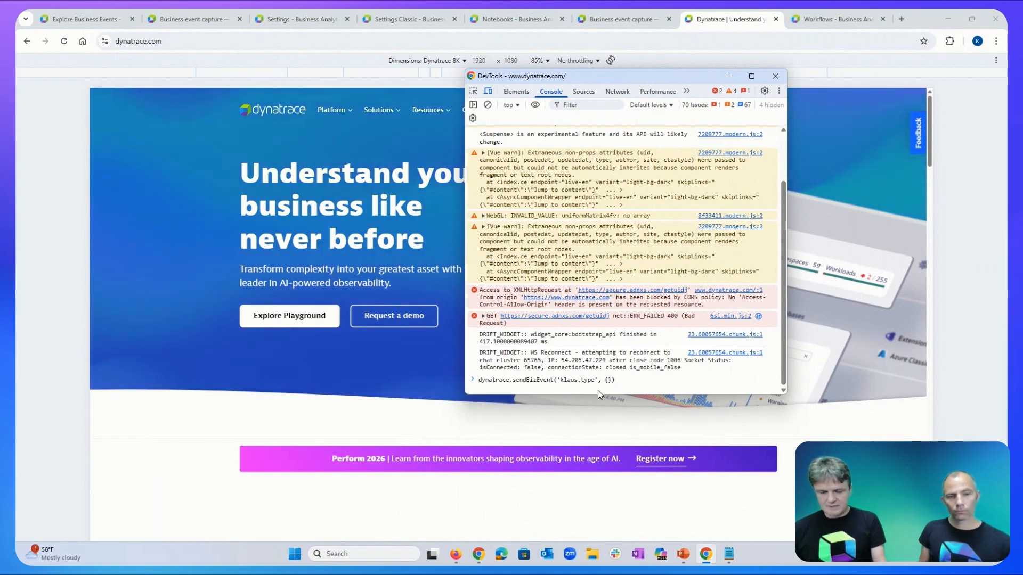
left_click(636, 382)
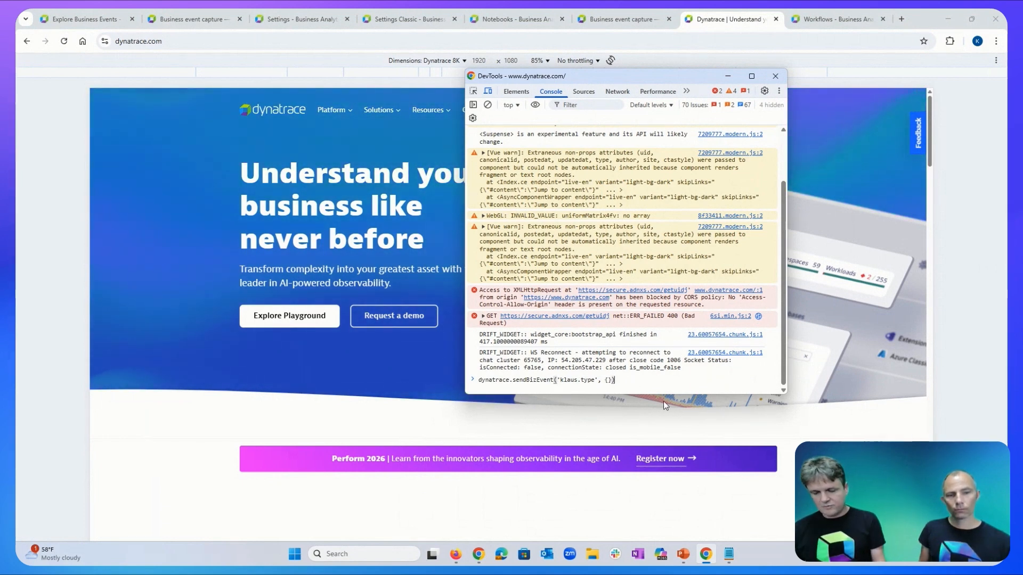
key("Return")
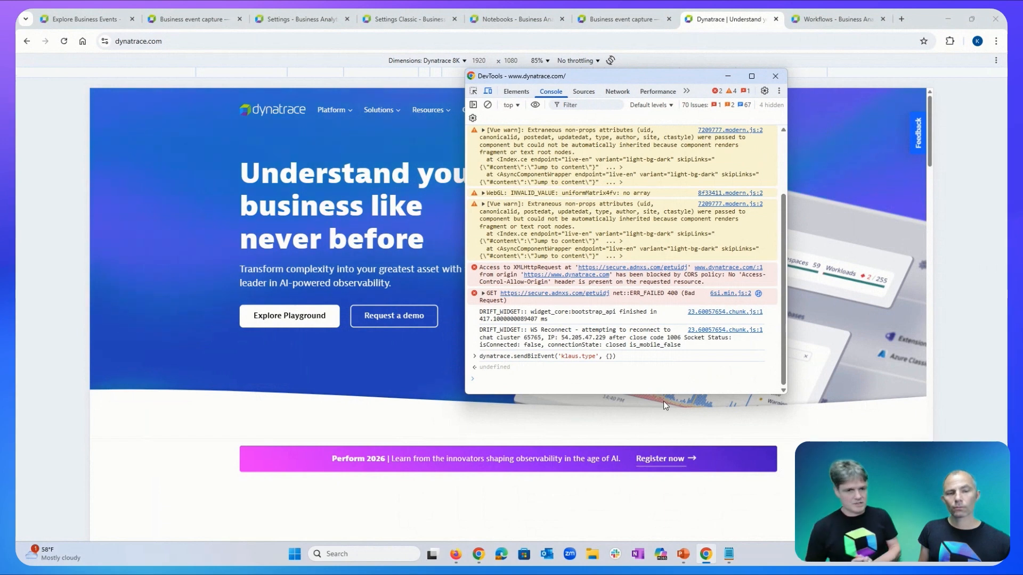
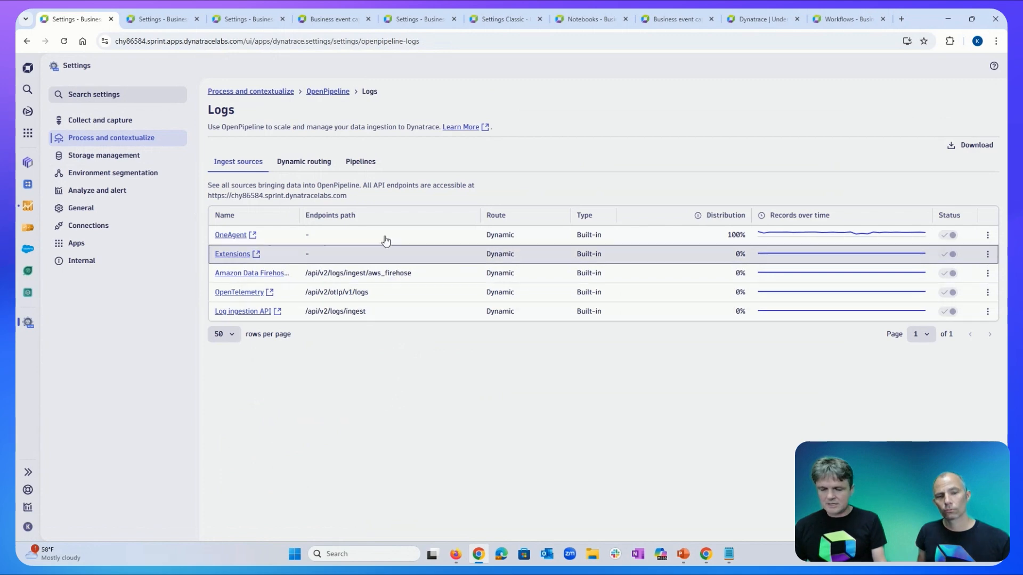
Inspect the Logs route 'Extract BizEvents test' feeding 'Extract business from Logs', discarding without changes.
left_click(312, 170)
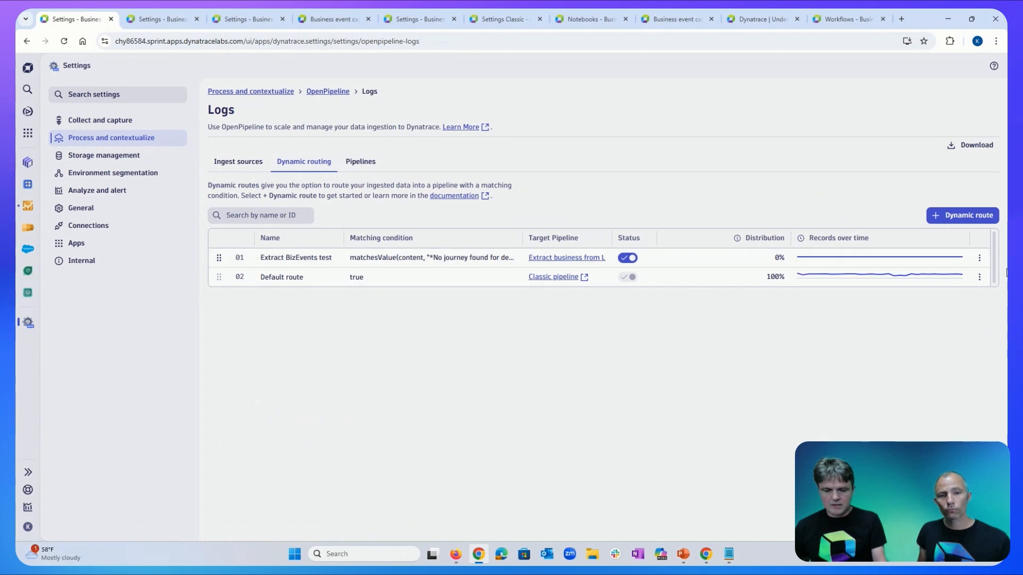
left_click(979, 258)
left_click(939, 278)
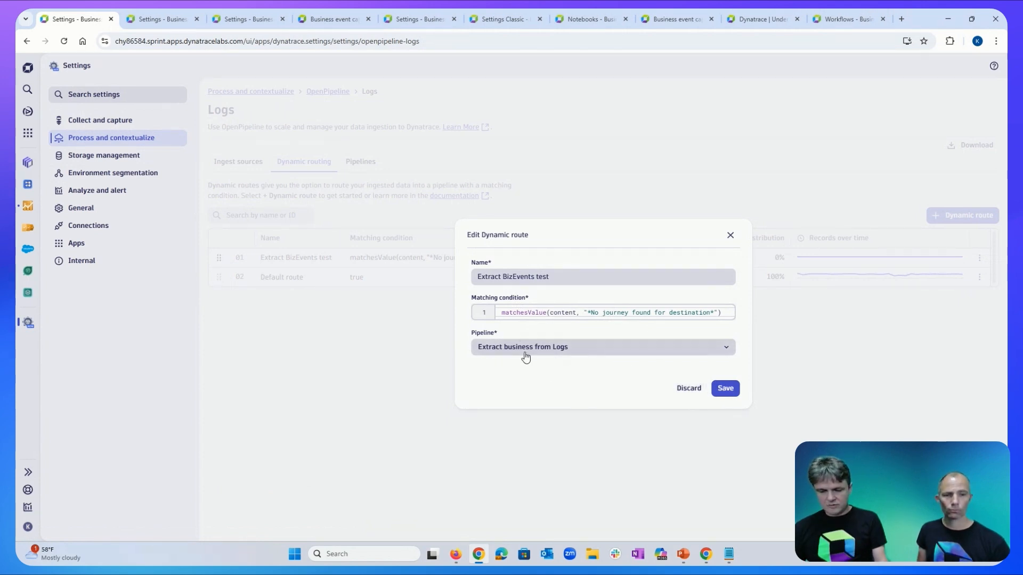
left_click(684, 394)
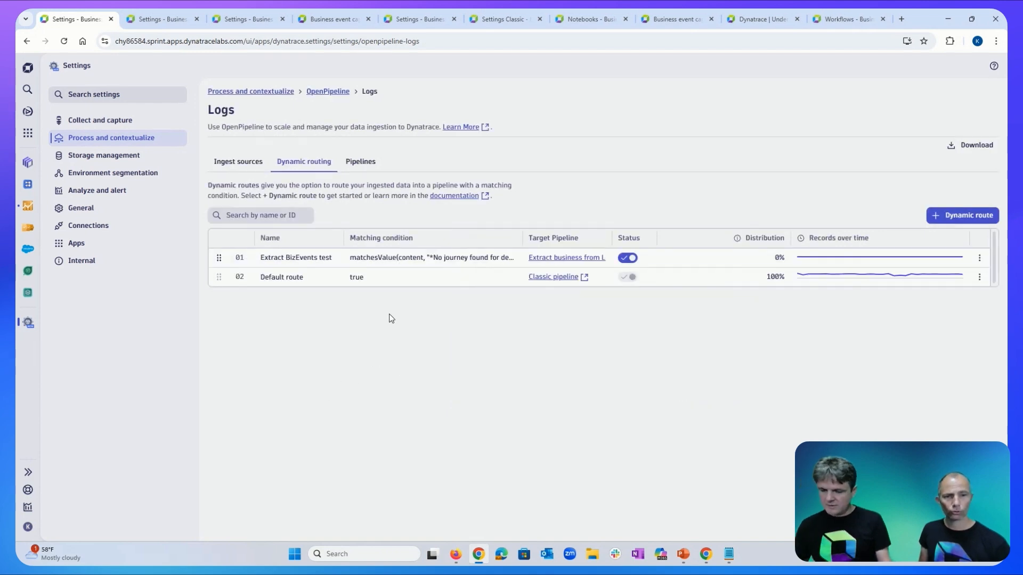
Review the 'Extraction test' data-extraction processor in the 'Extract business from Logs' pipeline, which creates 'log-to-bizevent' events.
left_click(367, 170)
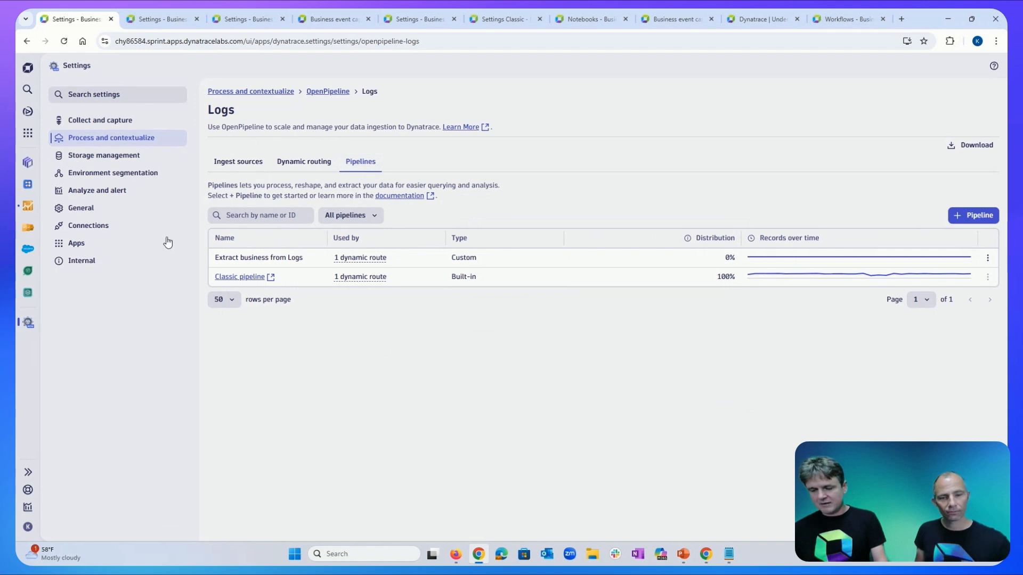
left_click(987, 258)
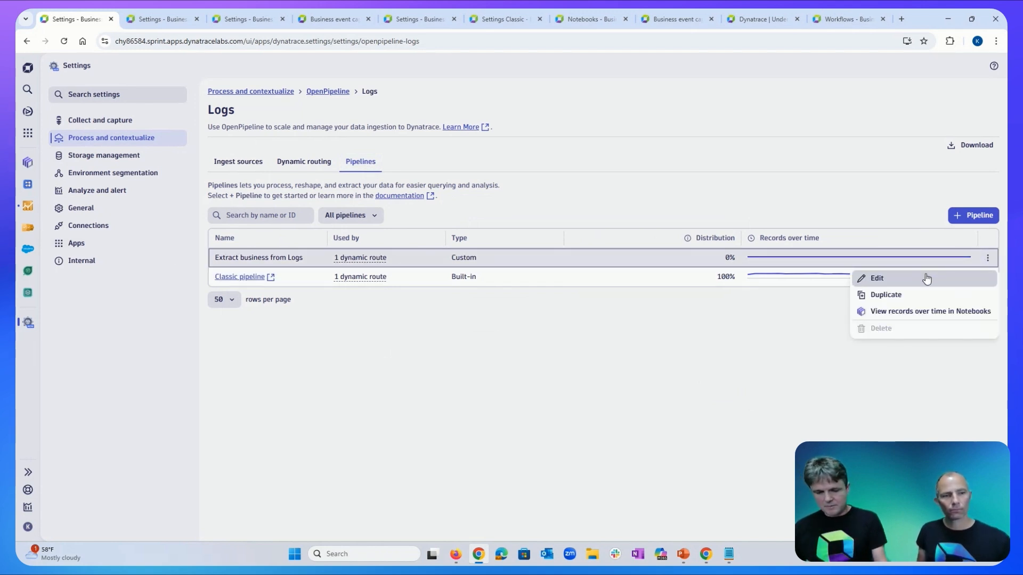
left_click(927, 278)
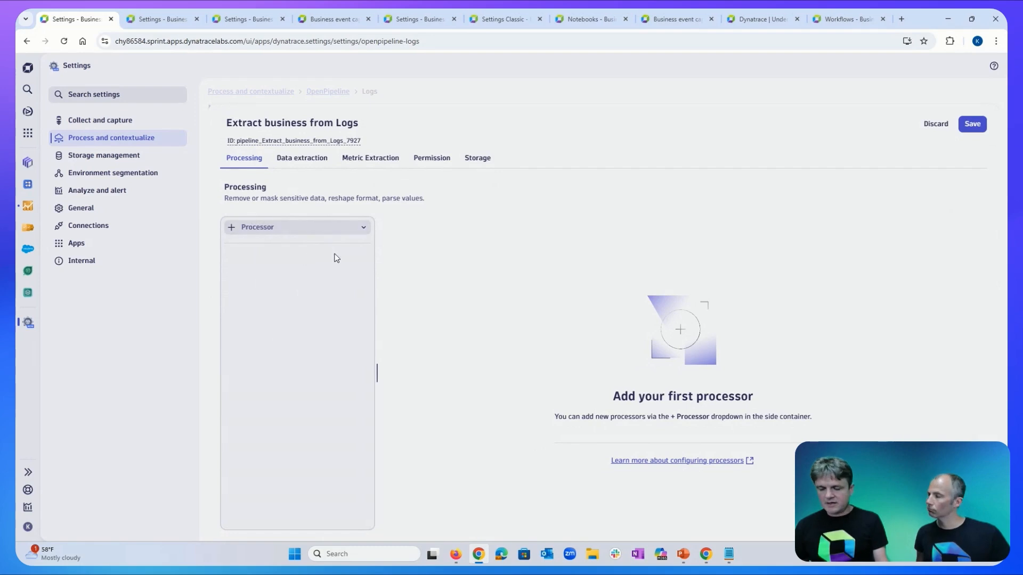
left_click(311, 169)
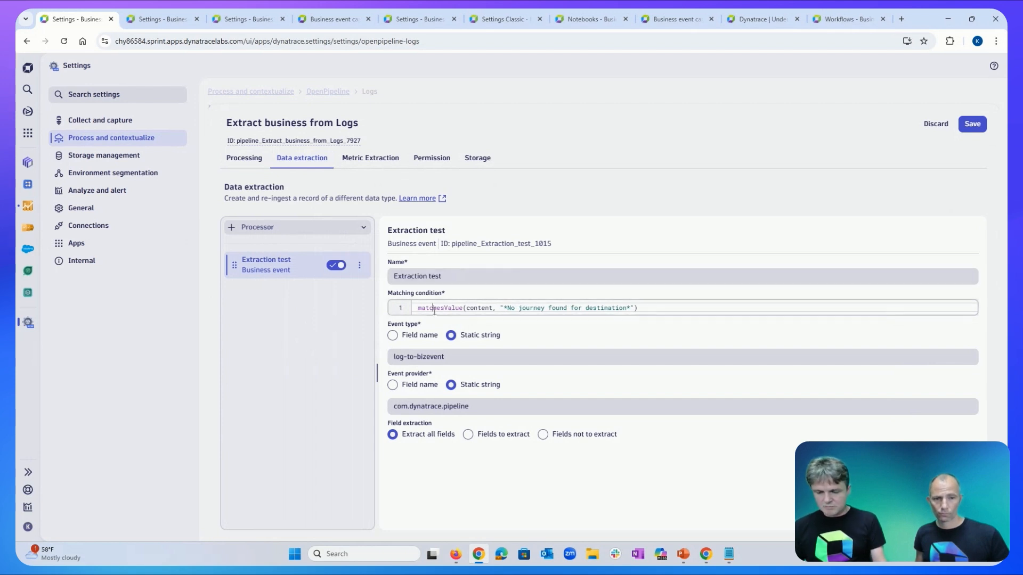
left_click_drag(433, 308, 685, 318)
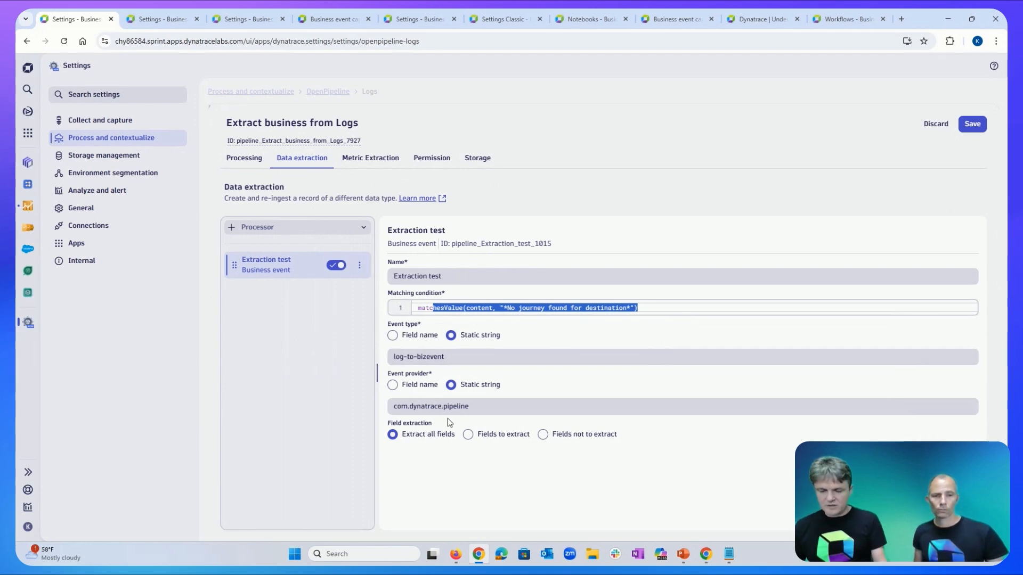
left_click(432, 457)
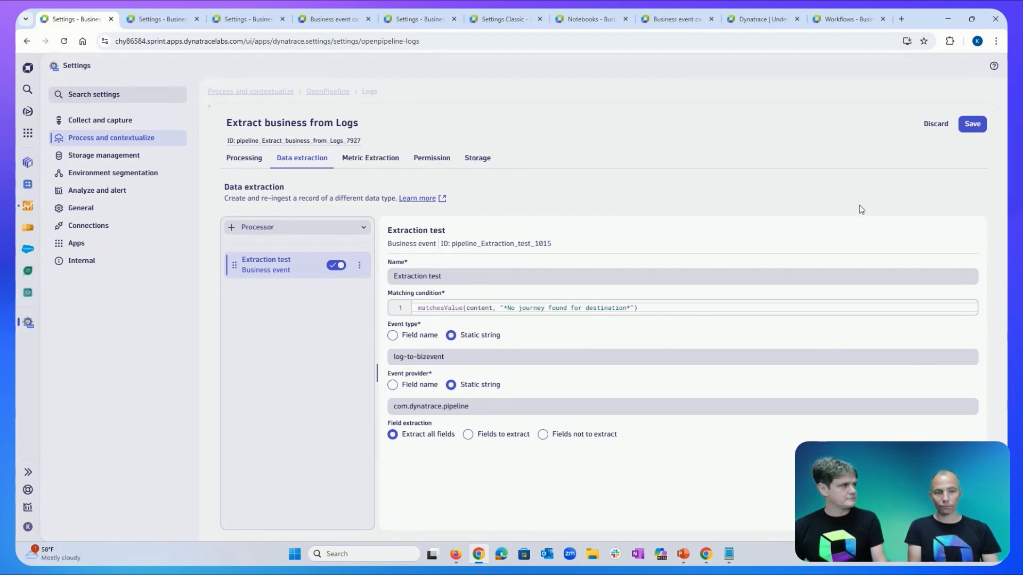
Discard the log pipeline edits and list the Business events pipelines with a wider Name column.
left_click(931, 133)
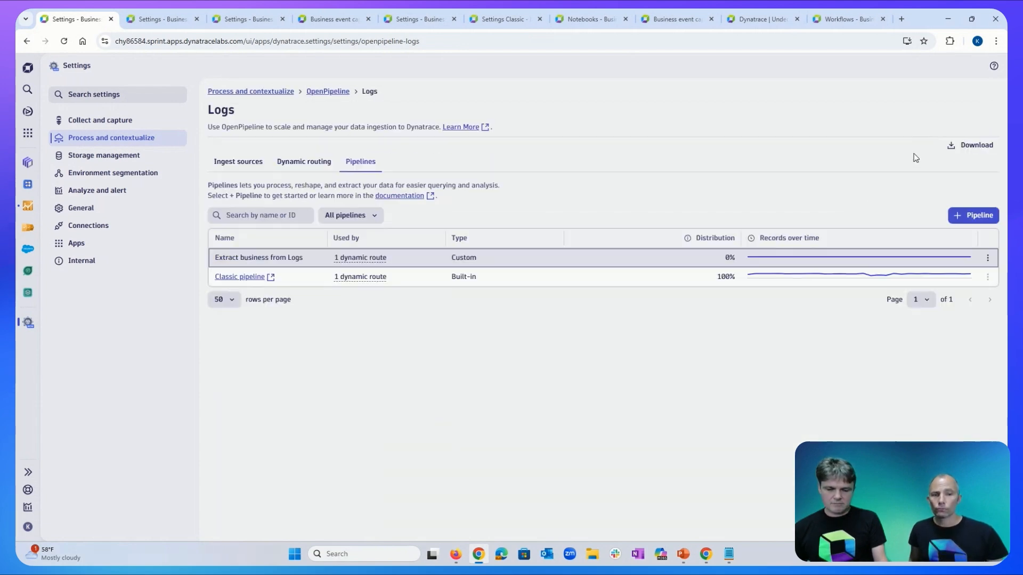
left_click(328, 92)
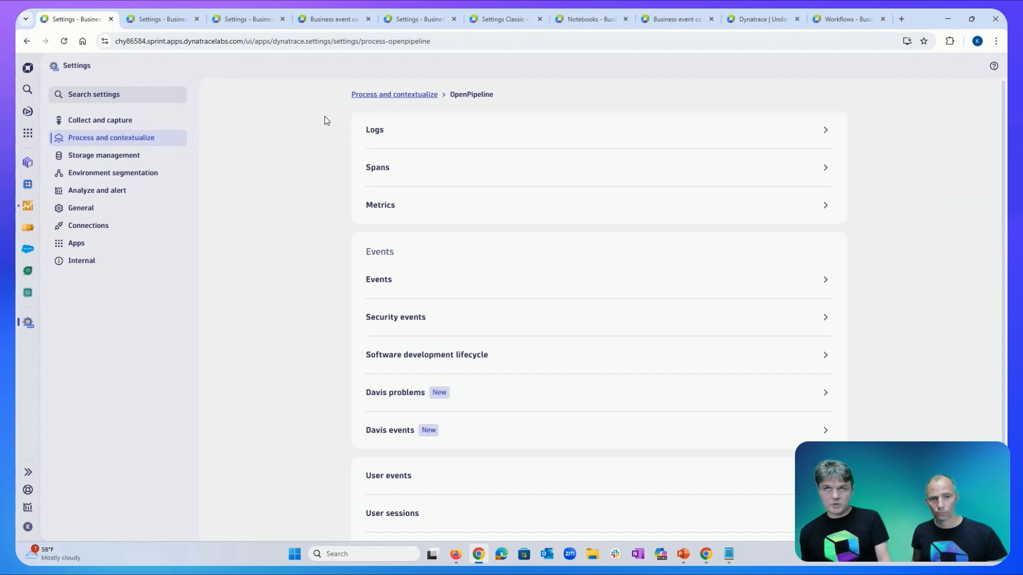
scroll(373, 319, "down", 2)
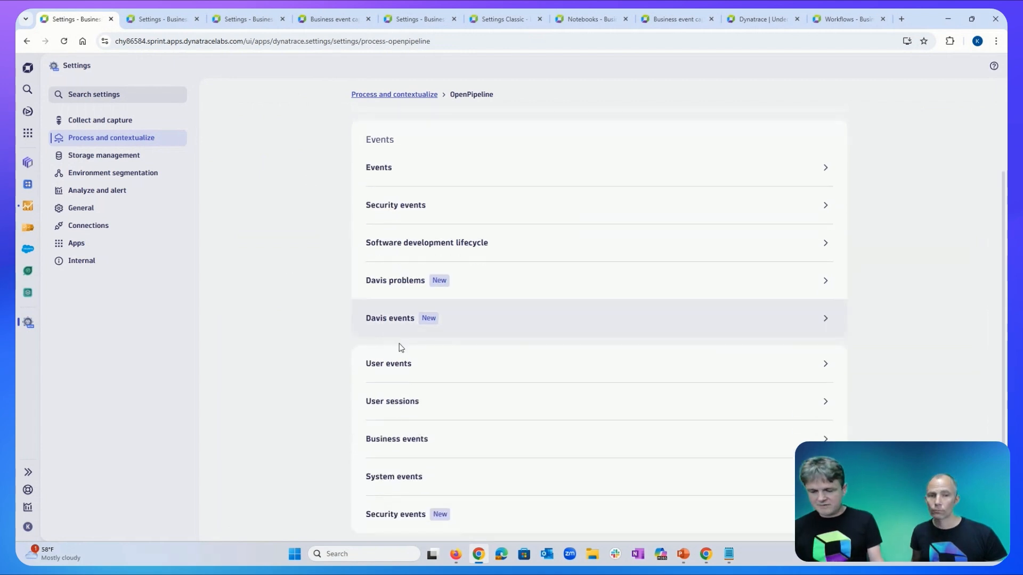
left_click(427, 445)
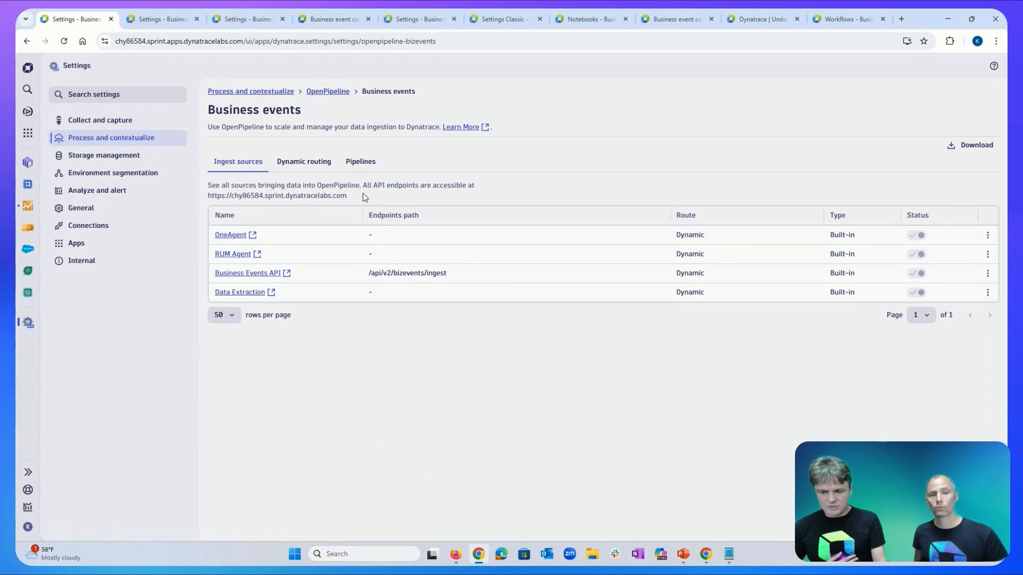
left_click(367, 171)
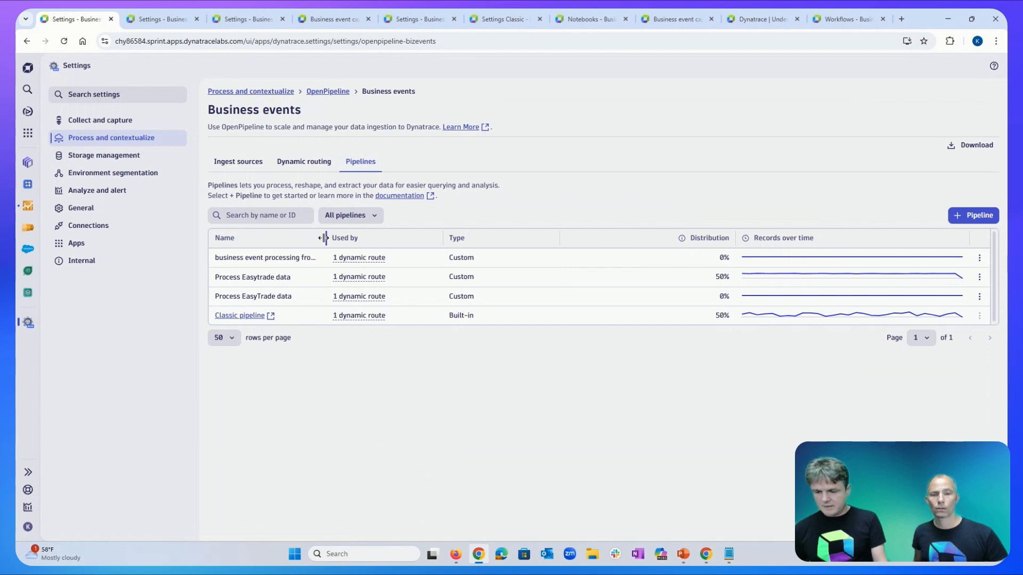
left_click_drag(326, 237, 392, 241)
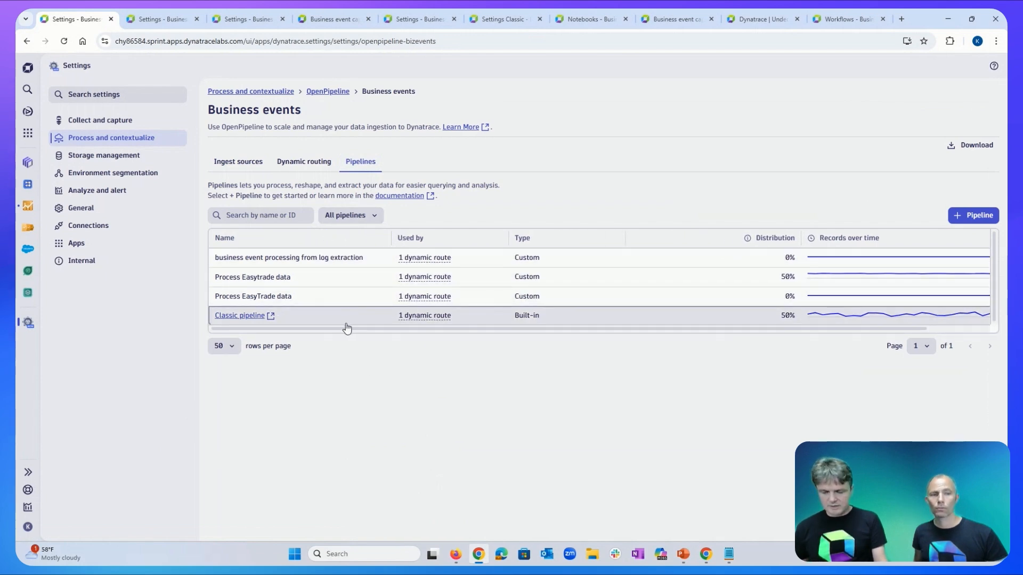
Walk through the 'business event processing from log extraction' pipeline's Metric Extraction, Permission and Storage stages.
left_click(333, 258)
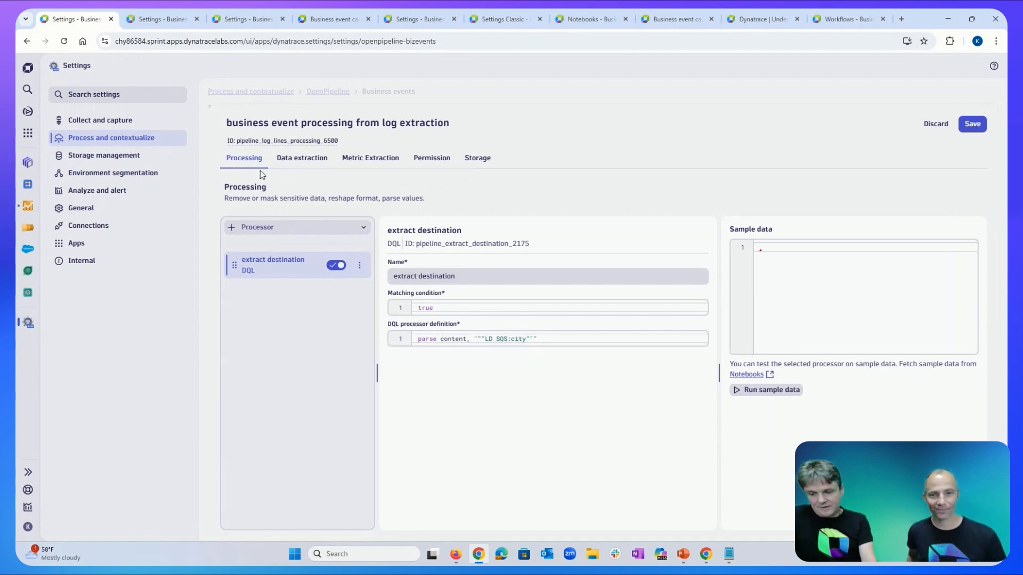
left_click(343, 158)
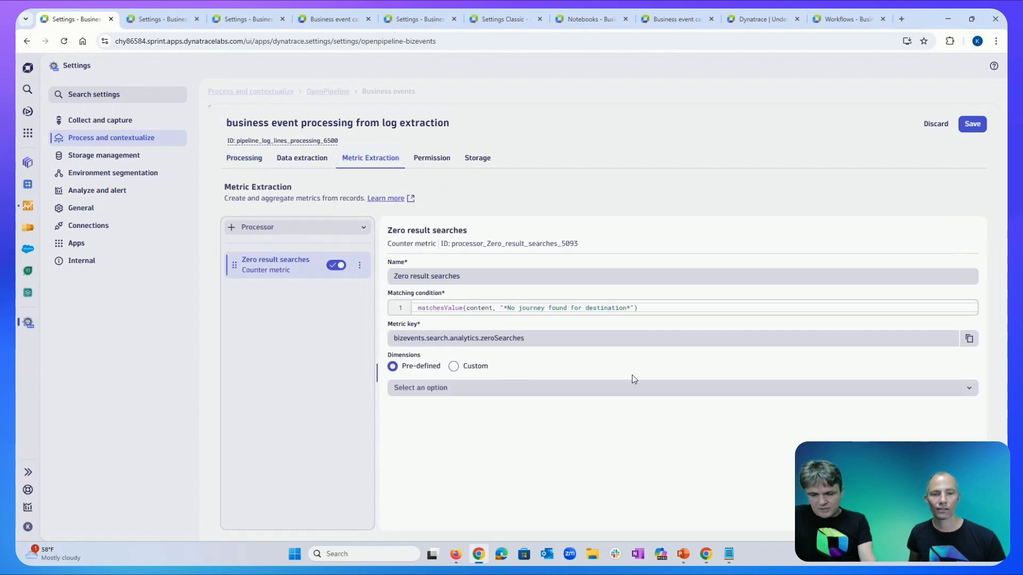
left_click(439, 165)
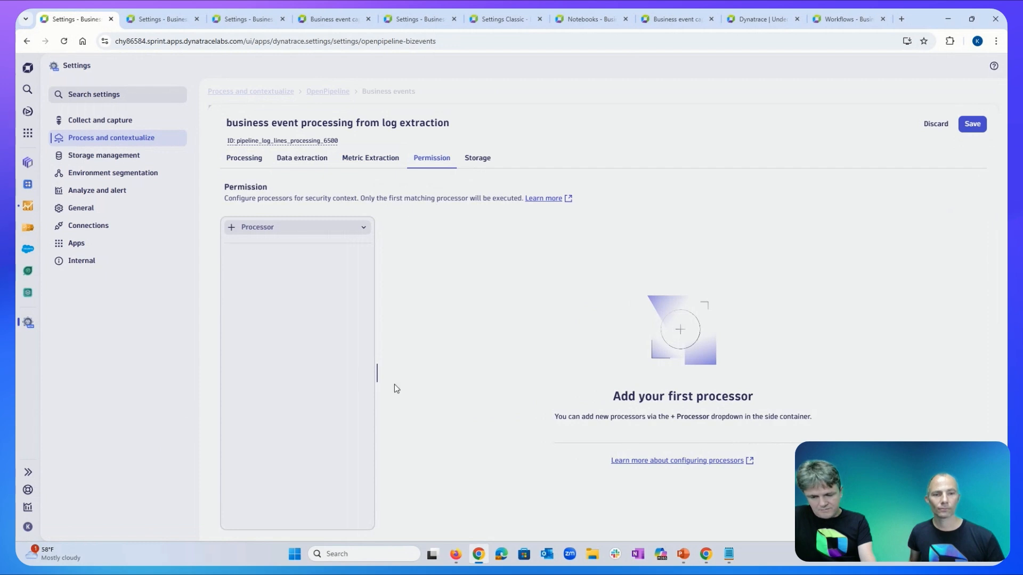
left_click(482, 162)
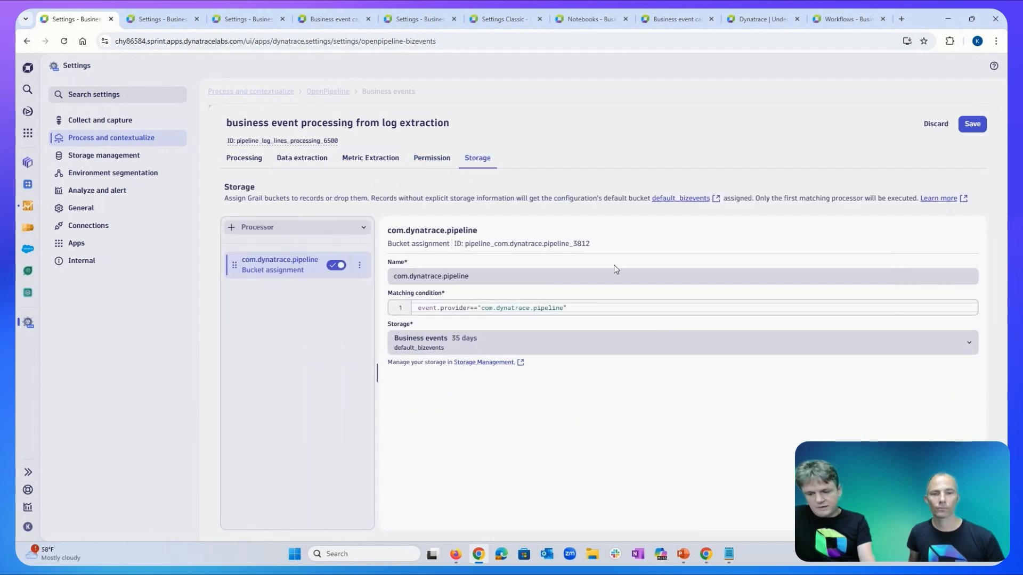